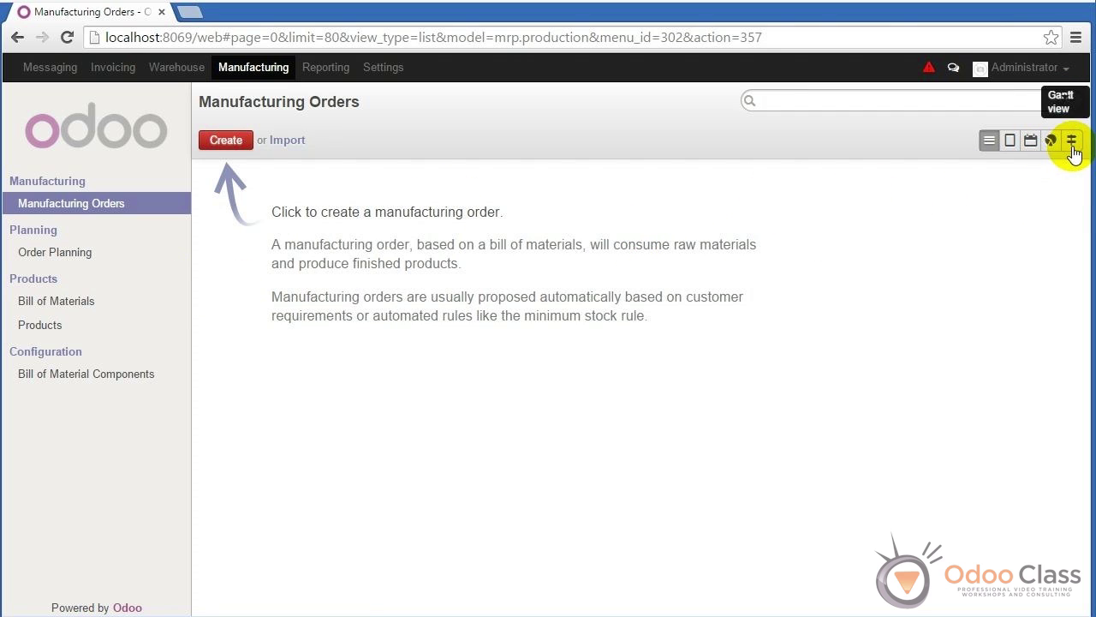
- Activate developer mode from the Administrator menu's About Odoo page
{"action": "left_click", "coordinate": [995, 76]}
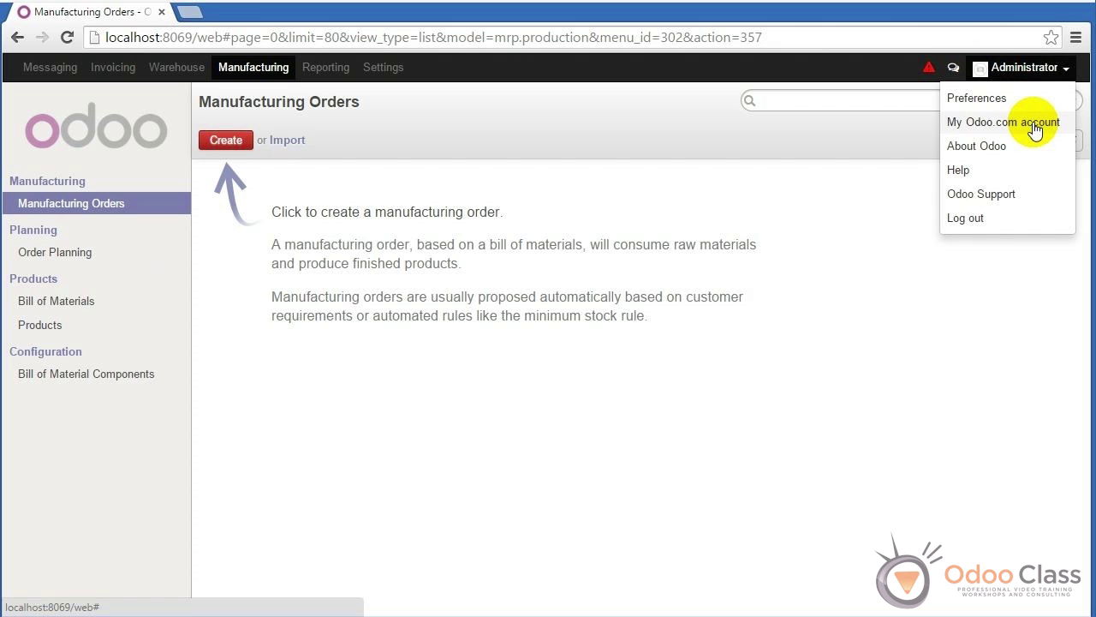
{"action": "left_click", "coordinate": [978, 151]}
{"action": "left_click", "coordinate": [703, 137]}
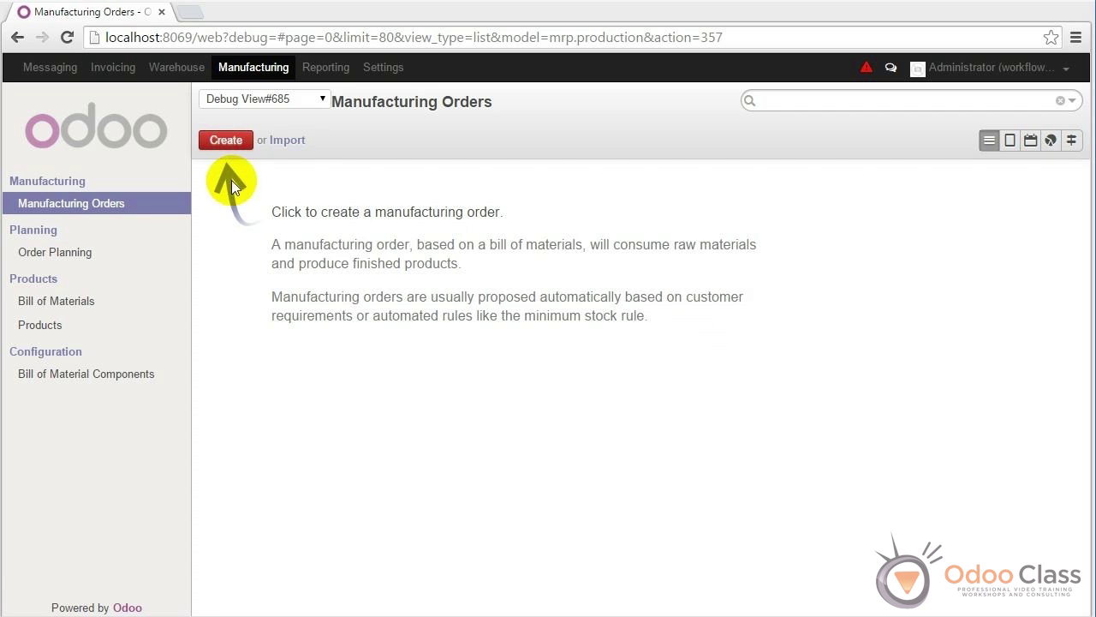
- Create a new manufacturing order MO00001 and close the field information popup
{"action": "left_click", "coordinate": [243, 145]}
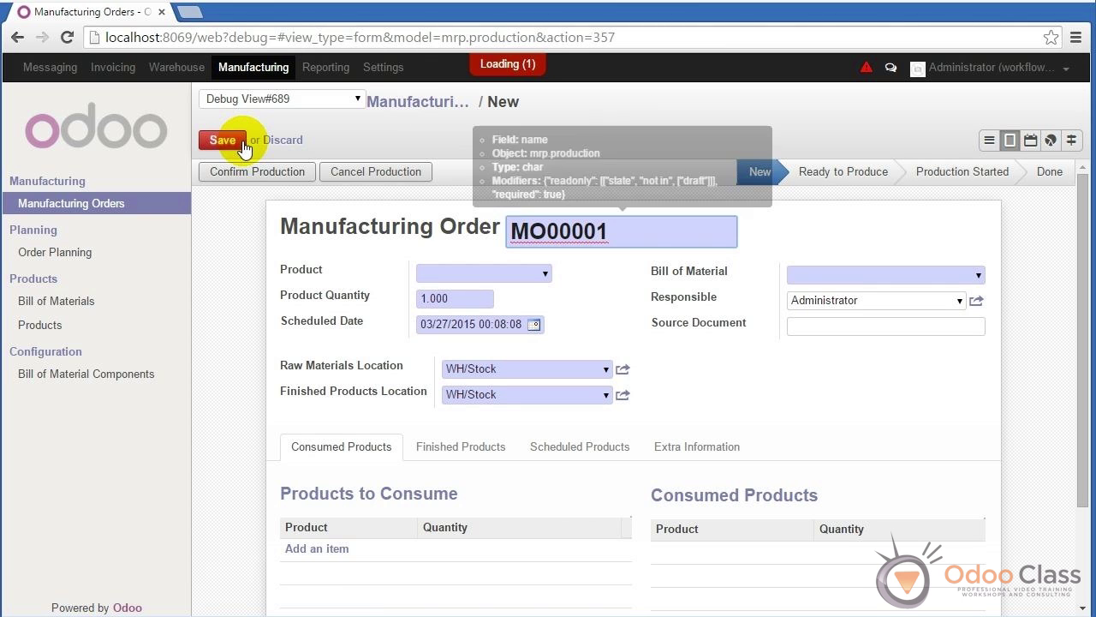
{"action": "left_click", "coordinate": [759, 106]}
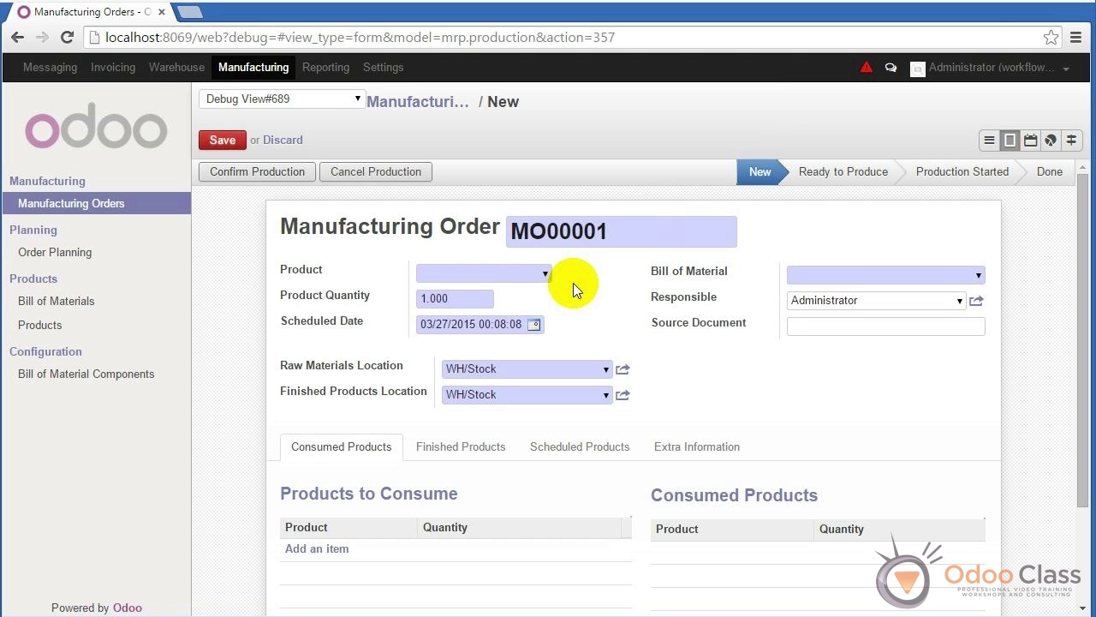
- Create a new product named widget as the order's product
{"action": "left_click", "coordinate": [531, 272]}
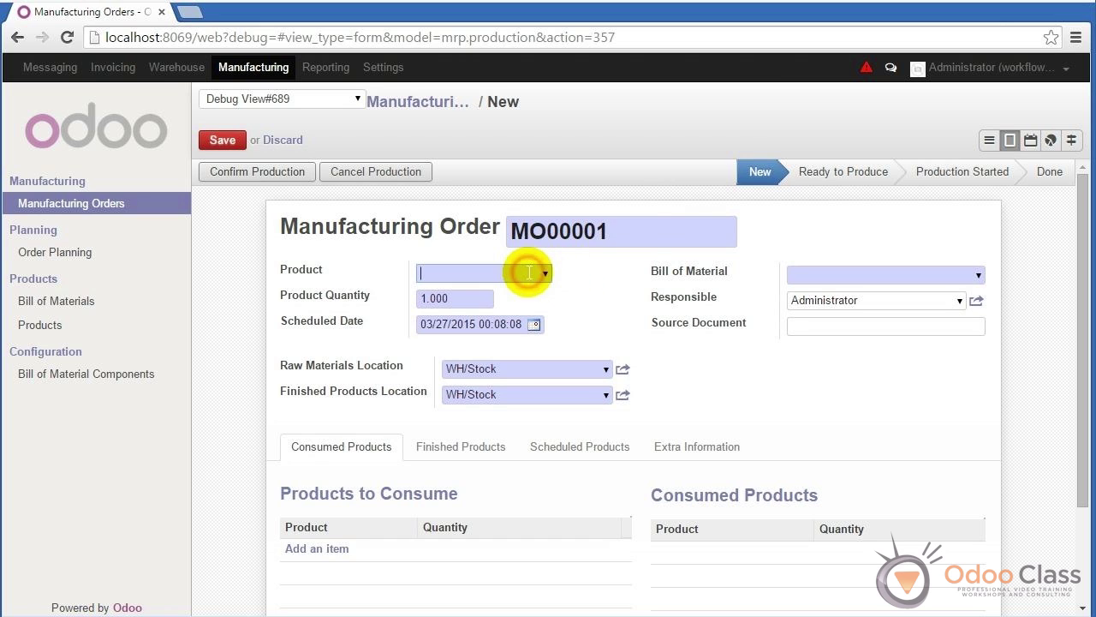
{"action": "type", "text": "widget"}
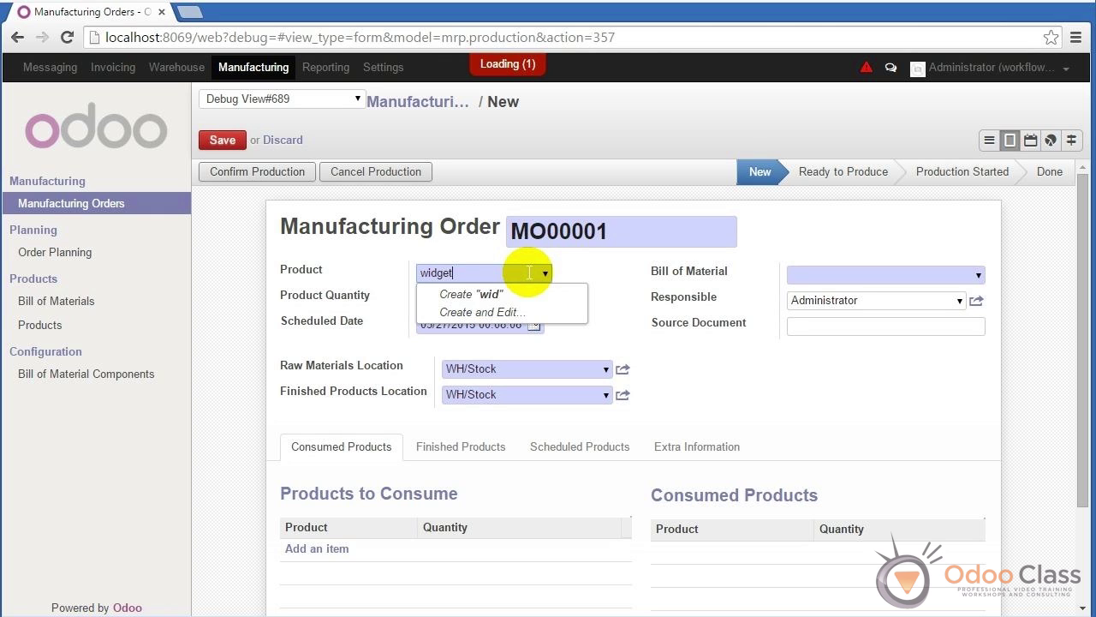
{"action": "left_click", "coordinate": [505, 294]}
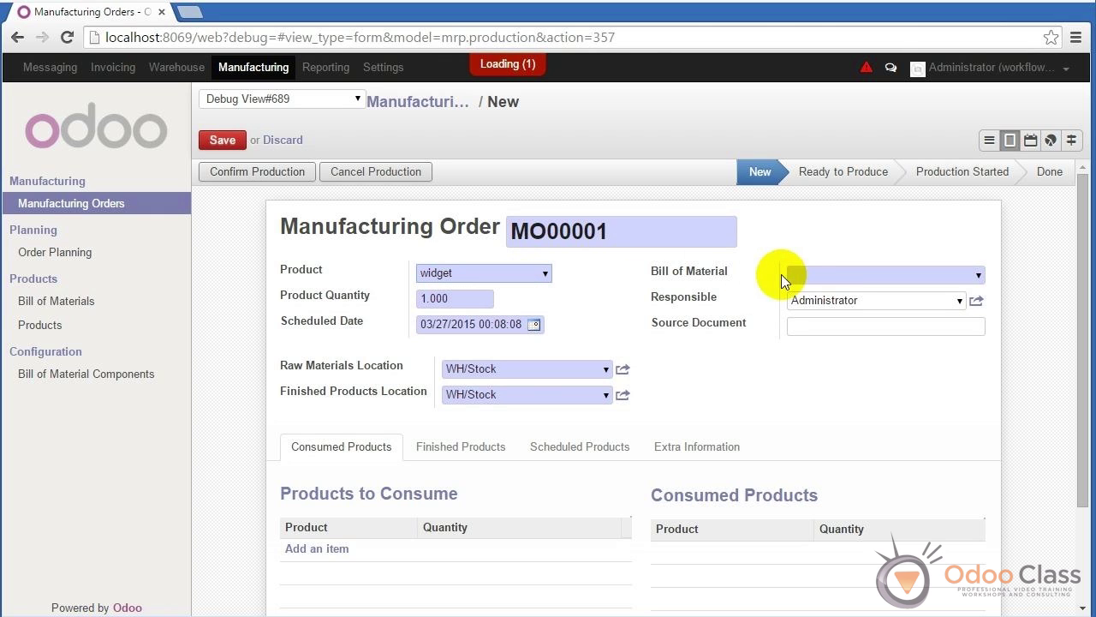
- Create and save a widget bill of material for product widget
{"action": "left_click", "coordinate": [805, 274]}
{"action": "type", "text": "widget"}
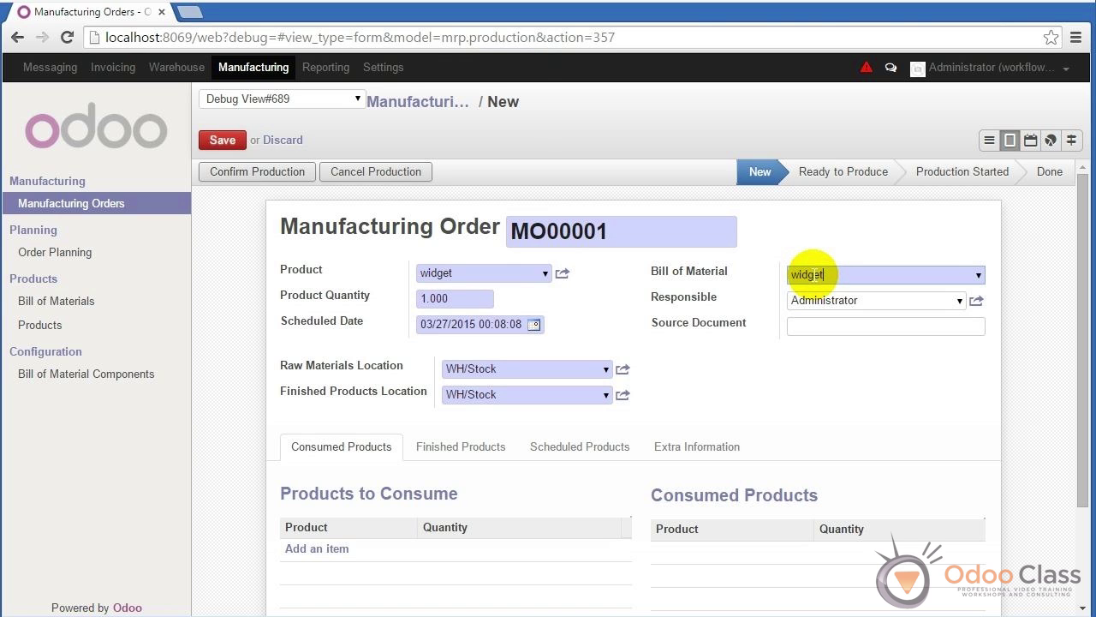
{"action": "left_click", "coordinate": [855, 298]}
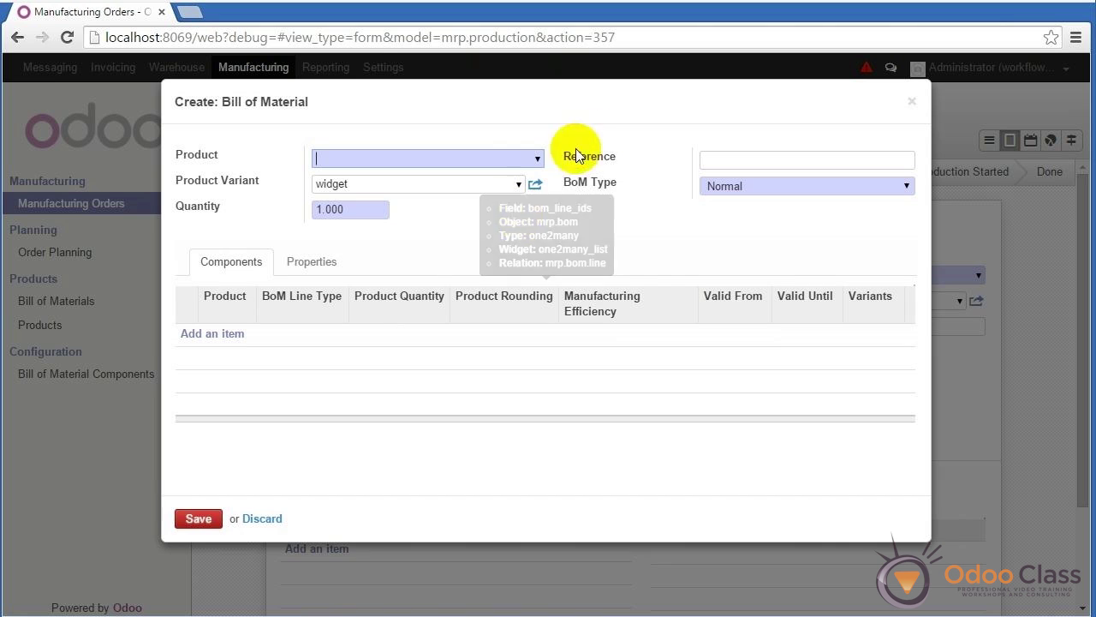
{"action": "left_click", "coordinate": [538, 158]}
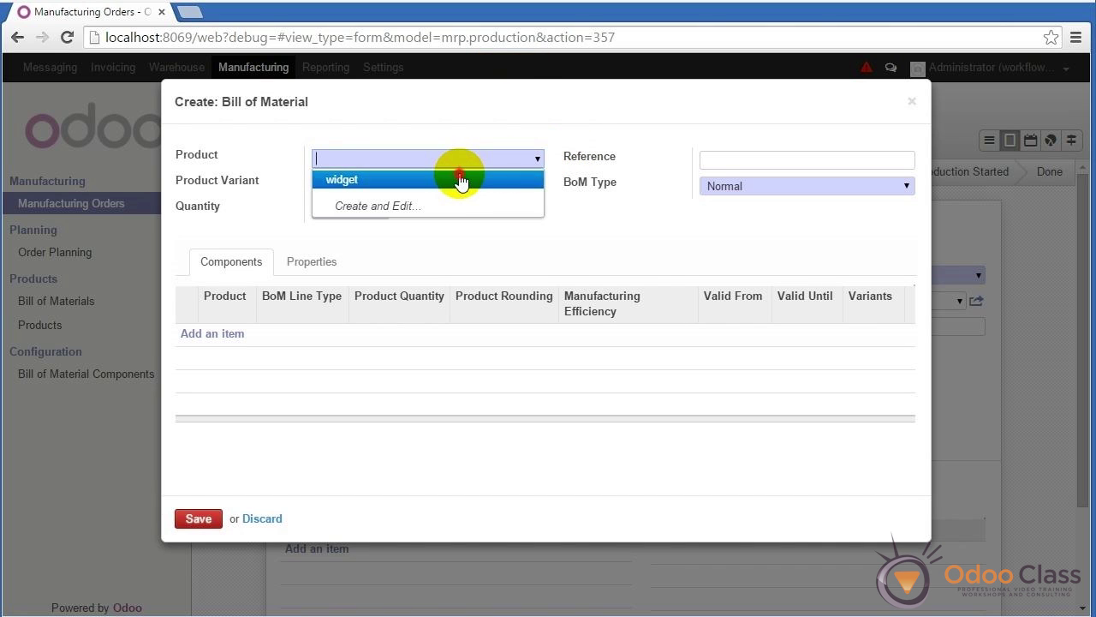
{"action": "left_click", "coordinate": [461, 180]}
{"action": "left_click", "coordinate": [199, 520]}
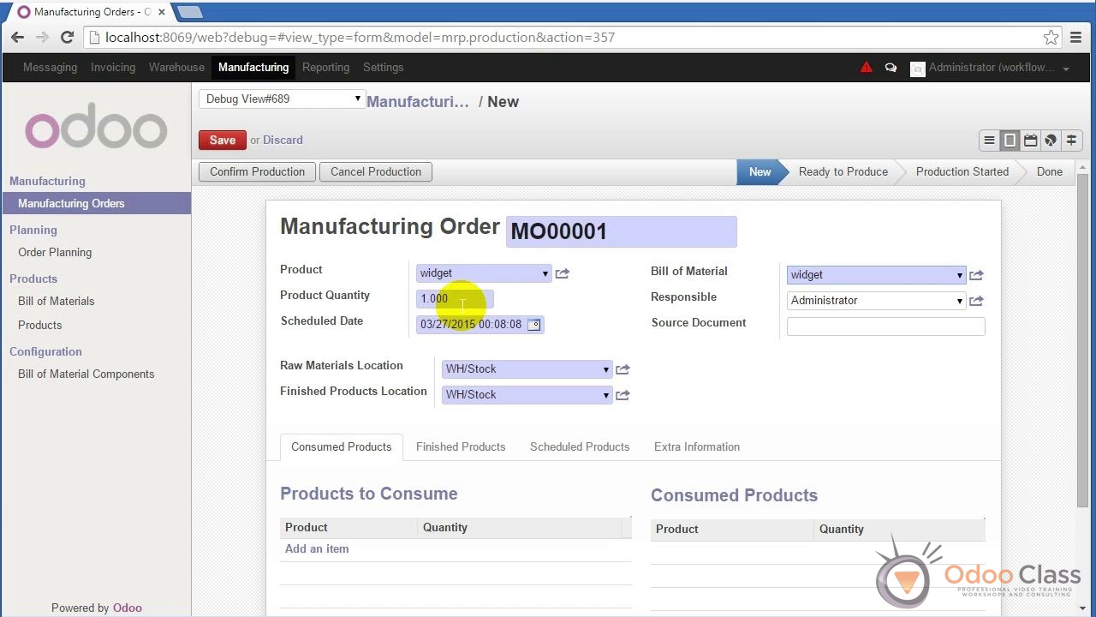
{"action": "left_click", "coordinate": [462, 304]}
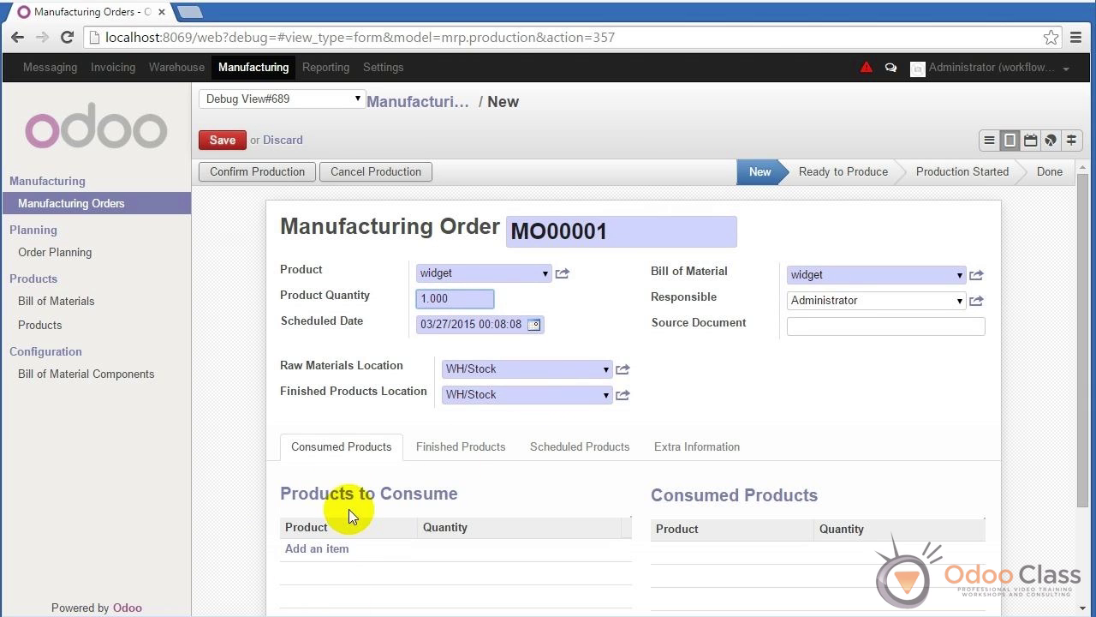
{"action": "scroll", "coordinate": [334, 489], "scroll_direction": "down", "scroll_amount": 1}
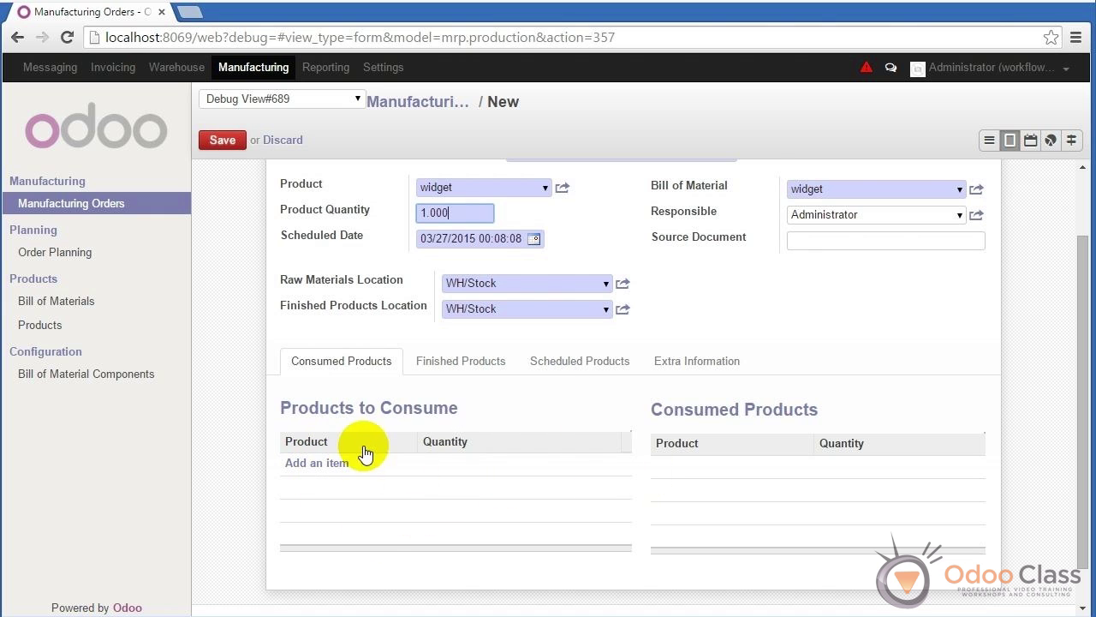
- Save and confirm MO00001, then check availability so it is Ready to Produce and begin producing
{"action": "scroll", "coordinate": [214, 203], "scroll_direction": "up", "scroll_amount": 1}
{"action": "left_click", "coordinate": [222, 141]}
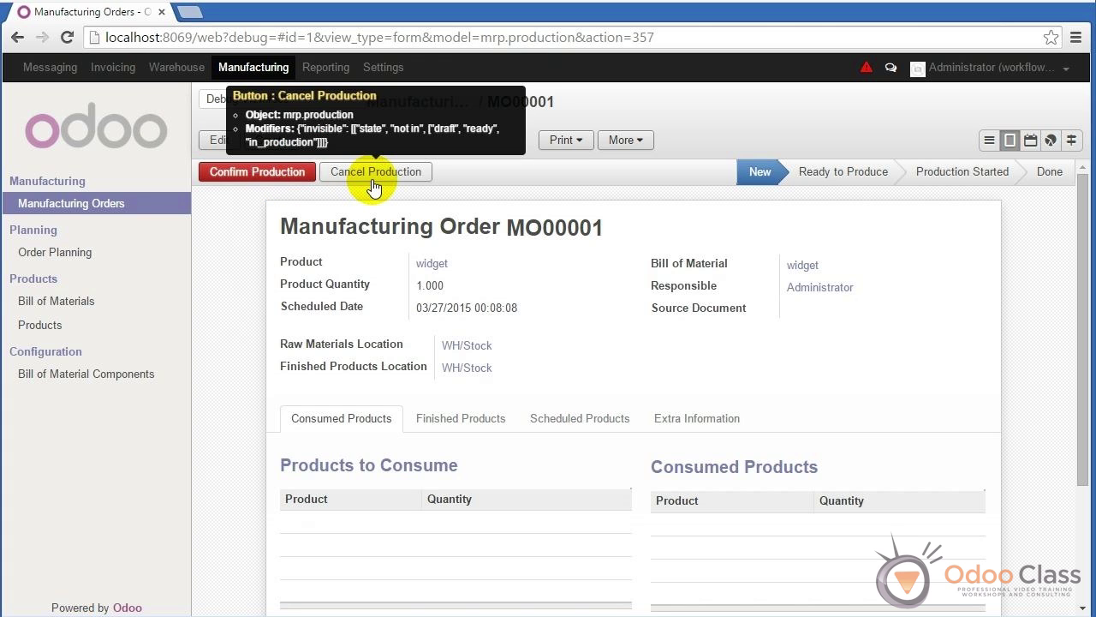
{"action": "left_click", "coordinate": [234, 172]}
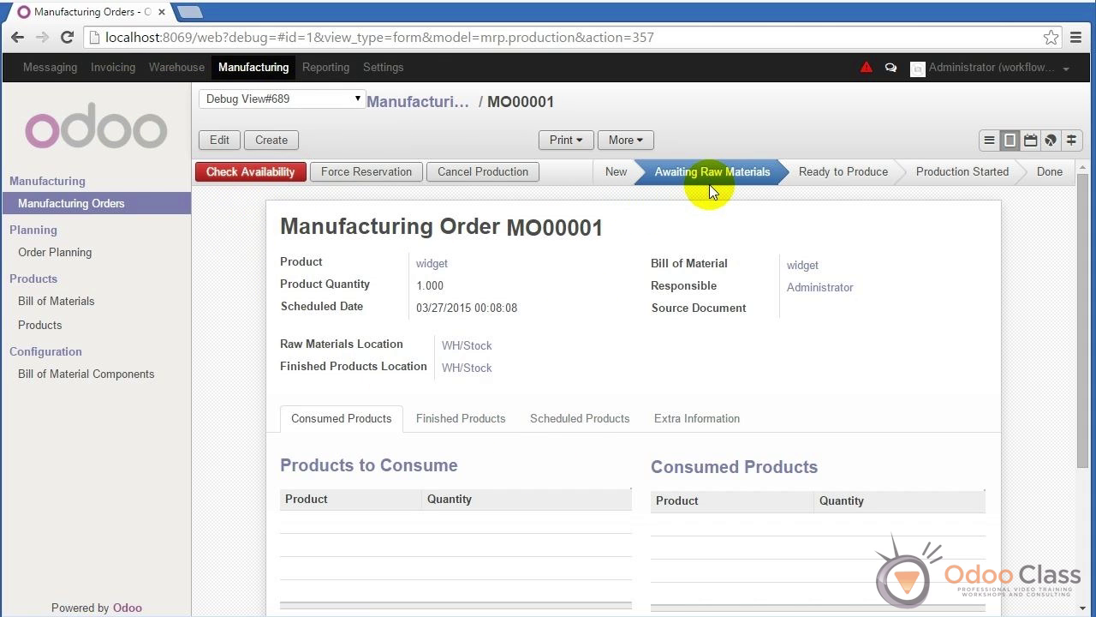
{"action": "mouse_move", "coordinate": [710, 190]}
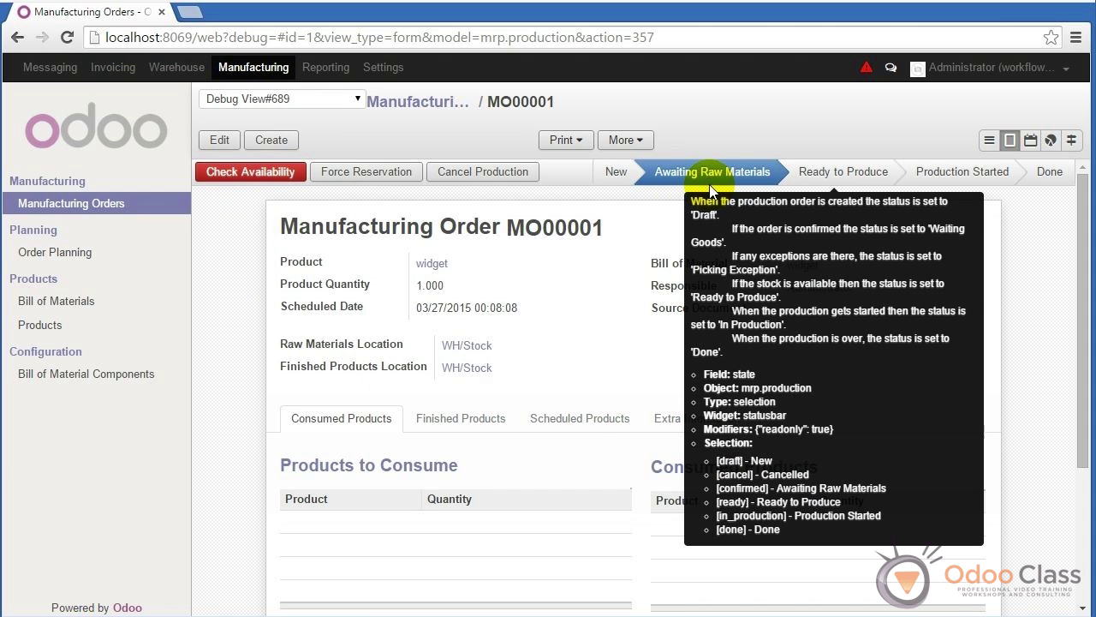
{"action": "left_click", "coordinate": [245, 172]}
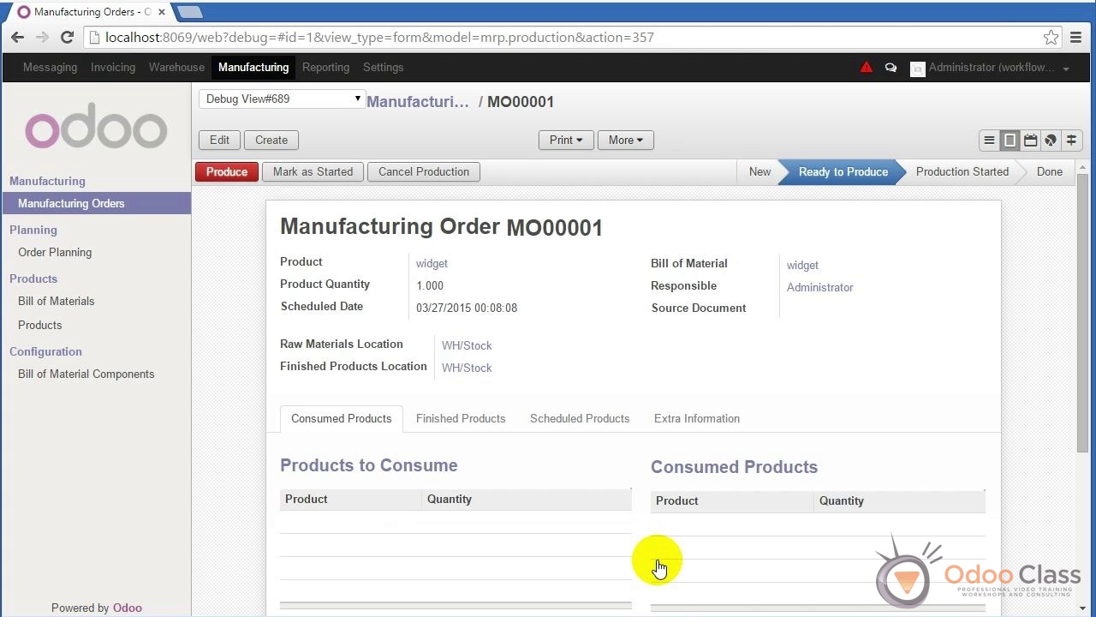
{"action": "left_click", "coordinate": [224, 179]}
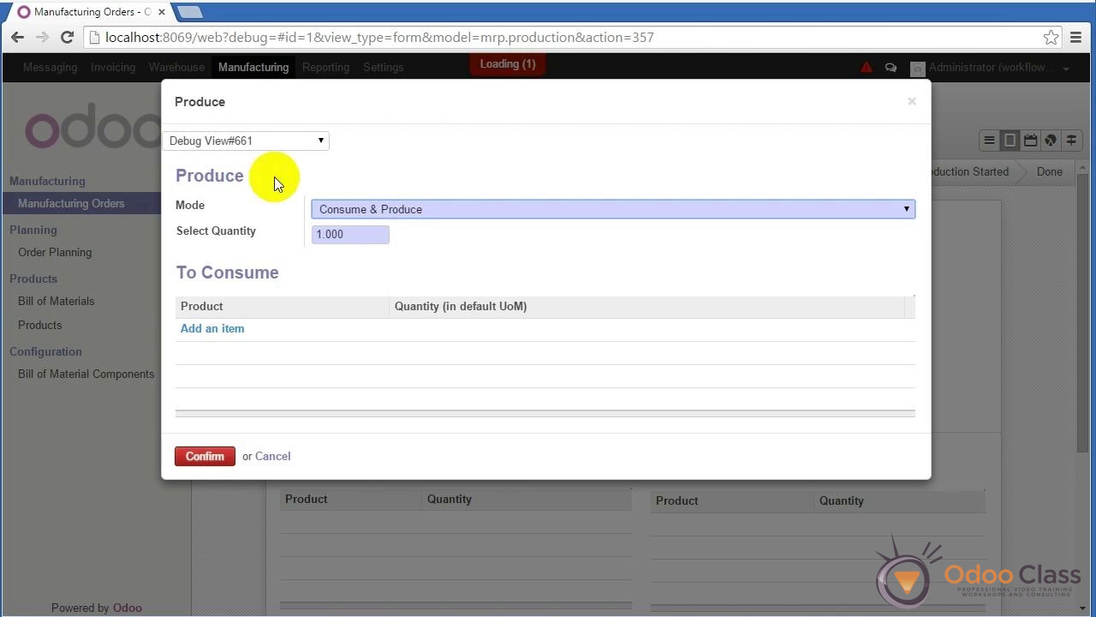
- Confirm Consume & Produce for 1.000 widget, marking MO00001 Done
{"action": "left_click", "coordinate": [215, 451]}
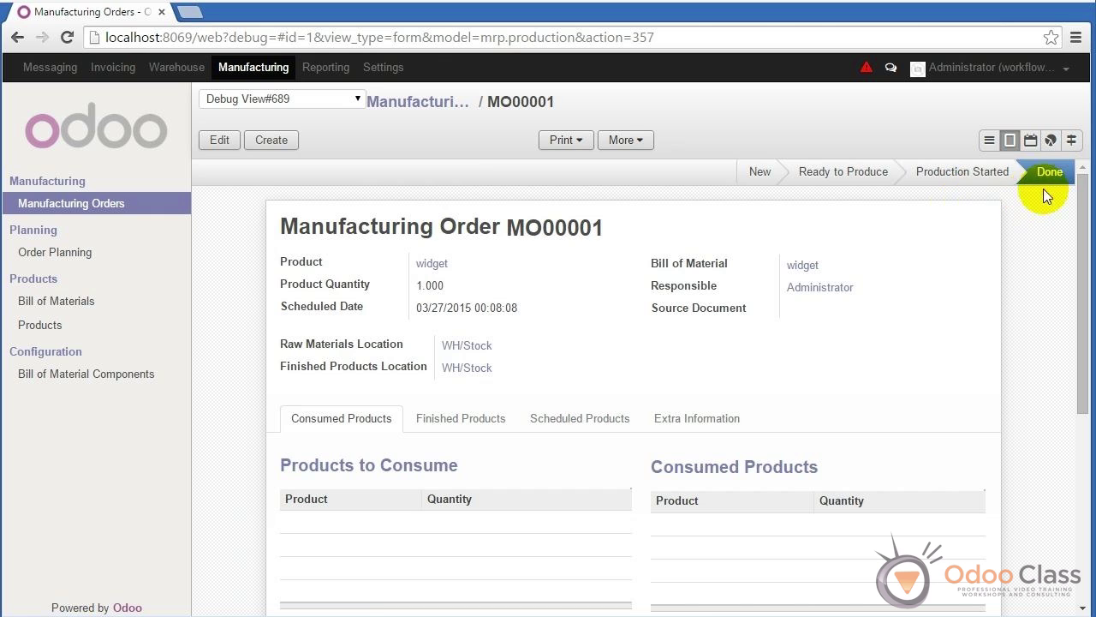
{"action": "mouse_move", "coordinate": [1058, 185]}
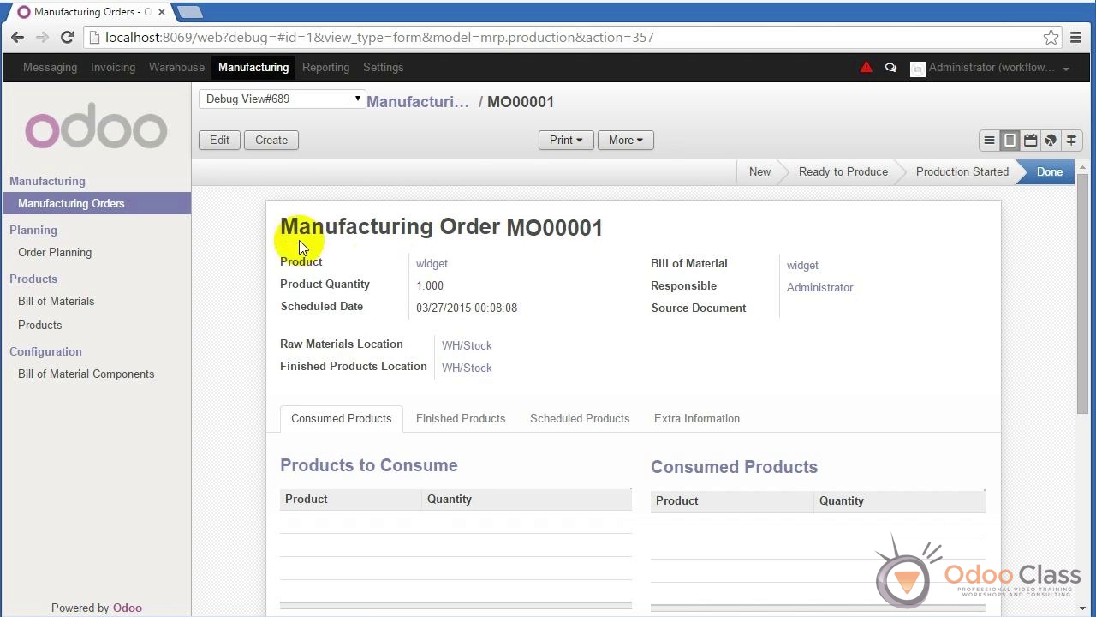
- Open the mrp.production.basic workflow in Diagram view via Debug View's Edit Workflow
{"action": "left_click", "coordinate": [359, 97]}
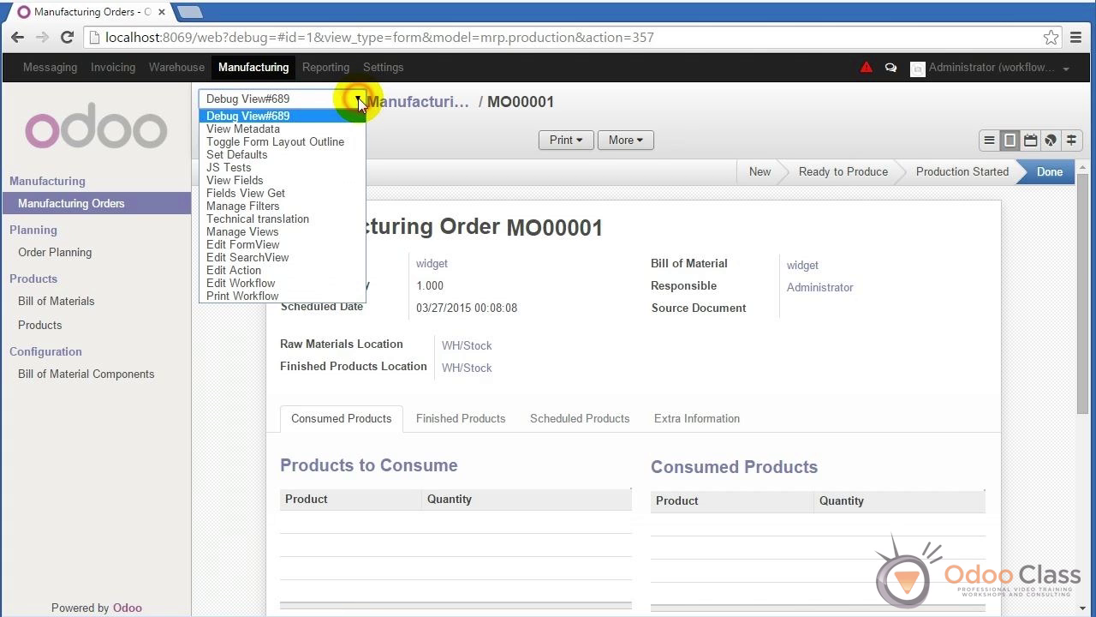
{"action": "left_click", "coordinate": [307, 283]}
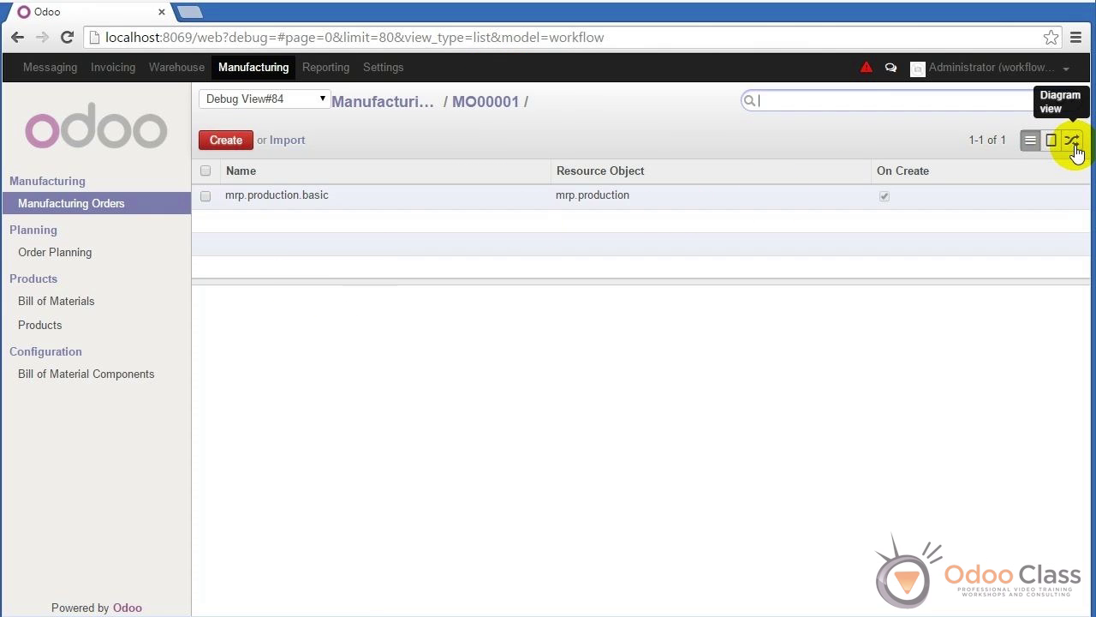
{"action": "left_click", "coordinate": [1072, 143]}
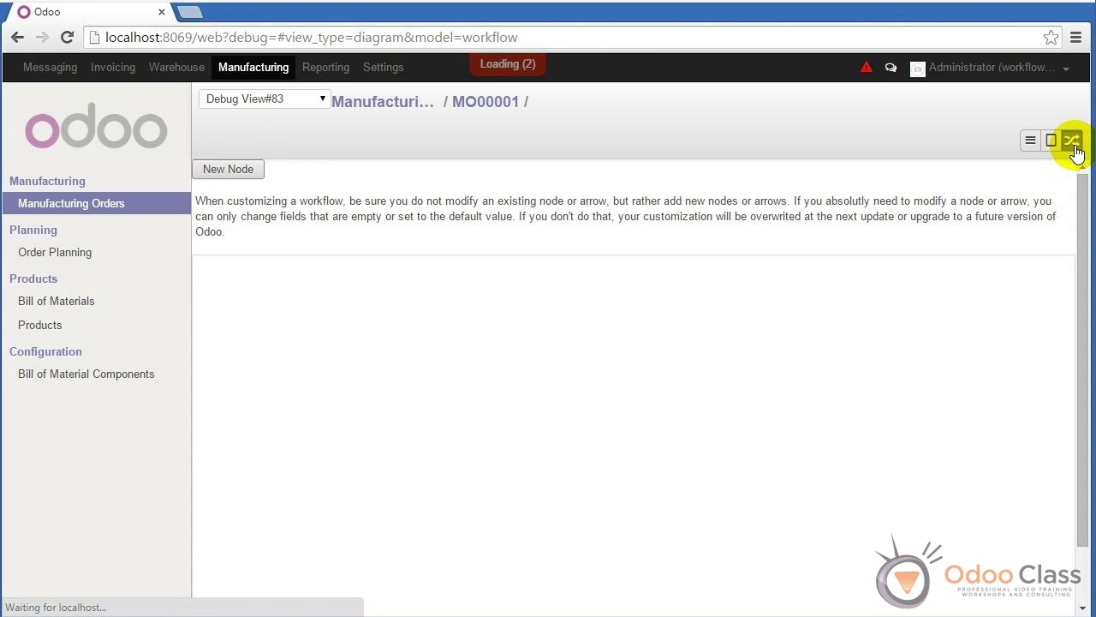
- Drag the ready, confirmed, in_production and draft nodes apart into a readable layout
{"action": "left_click_drag", "start_coordinate": [557, 446], "coordinate": [590, 323]}
{"action": "left_click_drag", "start_coordinate": [442, 477], "coordinate": [435, 349]}
{"action": "left_click_drag", "start_coordinate": [710, 460], "coordinate": [711, 310]}
{"action": "left_click_drag", "start_coordinate": [435, 336], "coordinate": [435, 379]}
{"action": "left_click_drag", "start_coordinate": [291, 462], "coordinate": [290, 547]}
{"action": "left_click_drag", "start_coordinate": [419, 401], "coordinate": [370, 418]}
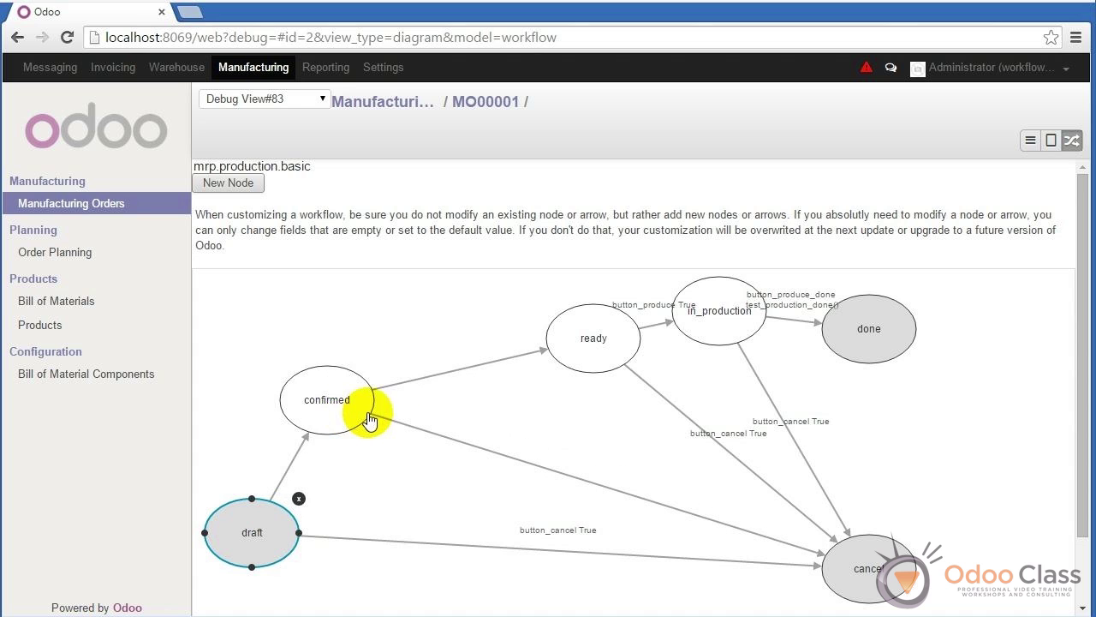
- Shift in_production left and reposition the ready and confirmed nodes in the diagram
{"action": "left_click", "coordinate": [495, 342]}
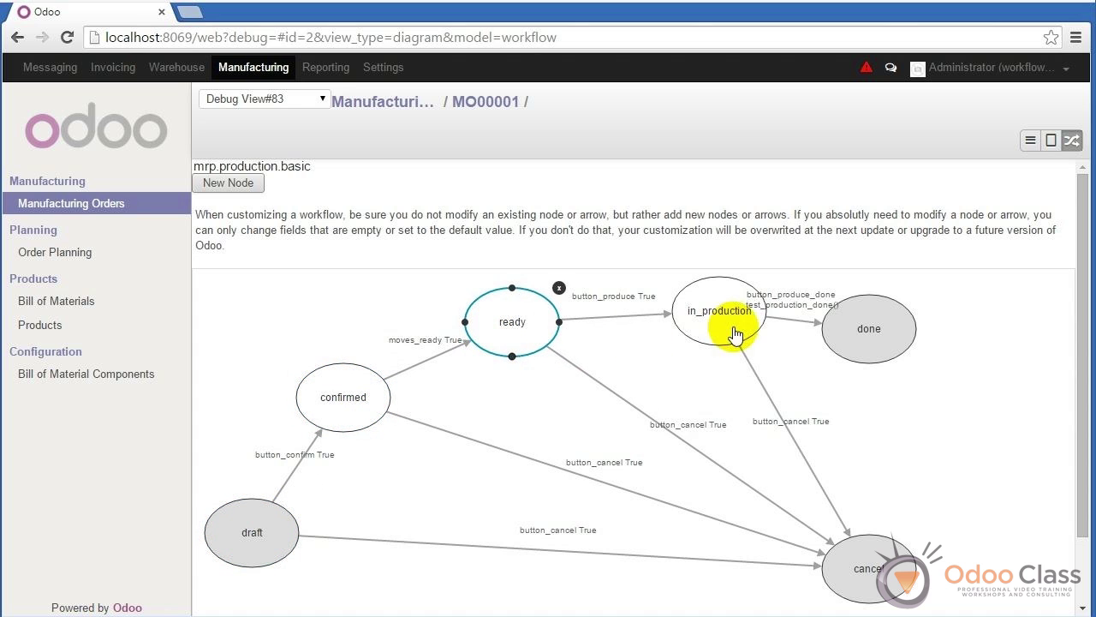
{"action": "left_click_drag", "start_coordinate": [733, 325], "coordinate": [685, 322]}
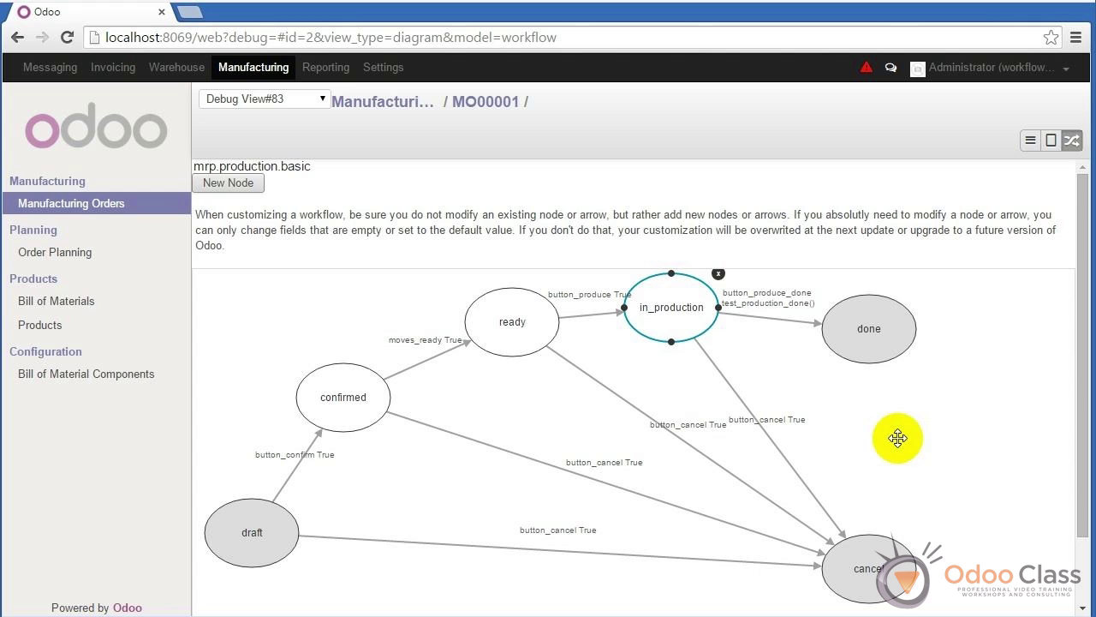
{"action": "left_click_drag", "start_coordinate": [538, 324], "coordinate": [494, 339]}
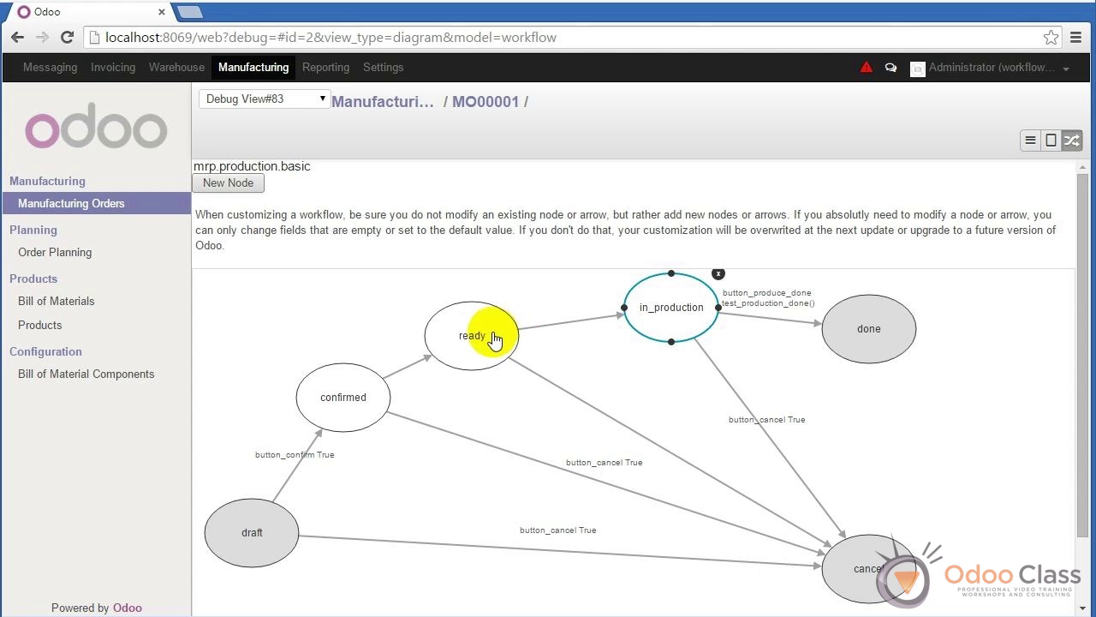
{"action": "left_click", "coordinate": [477, 342]}
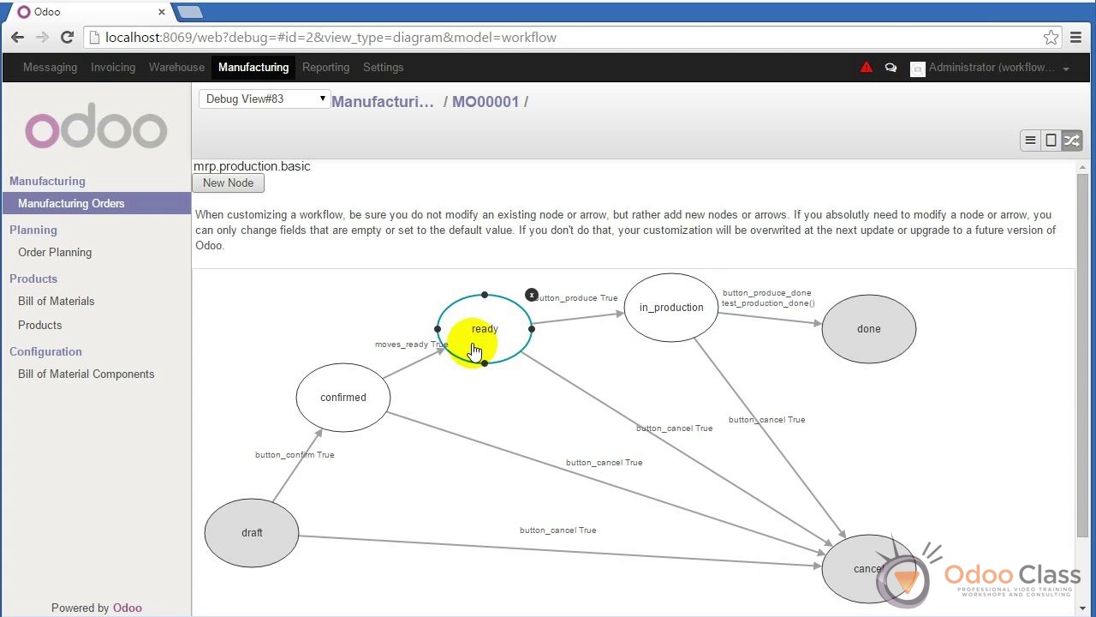
{"action": "left_click_drag", "start_coordinate": [485, 341], "coordinate": [522, 366]}
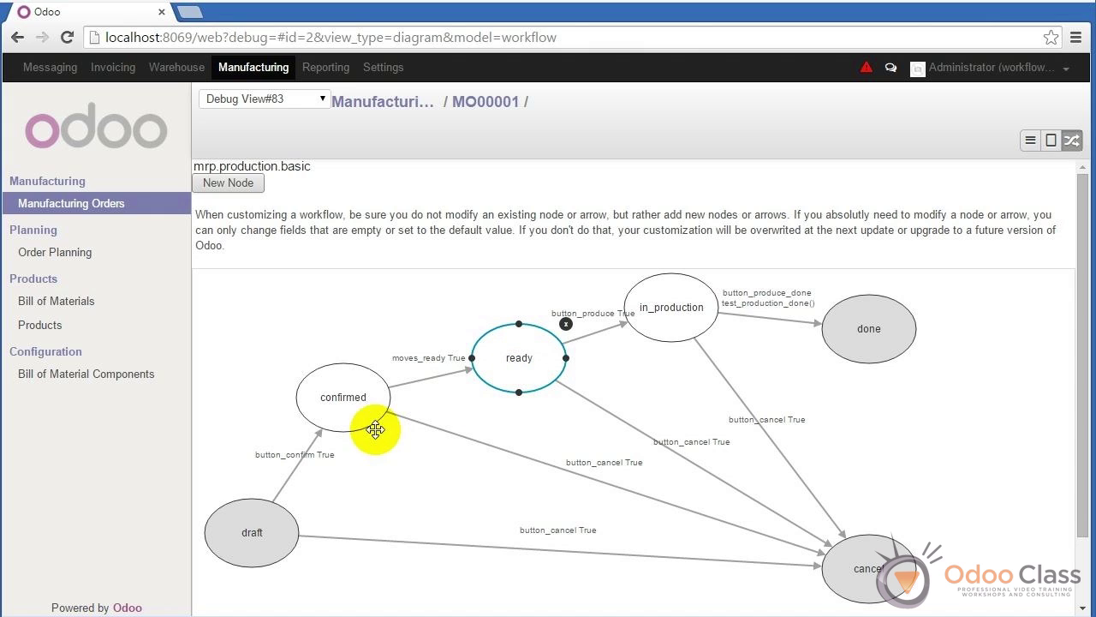
{"action": "left_click_drag", "start_coordinate": [357, 396], "coordinate": [372, 427]}
{"action": "left_click_drag", "start_coordinate": [516, 364], "coordinate": [507, 344]}
{"action": "left_click", "coordinate": [666, 329]}
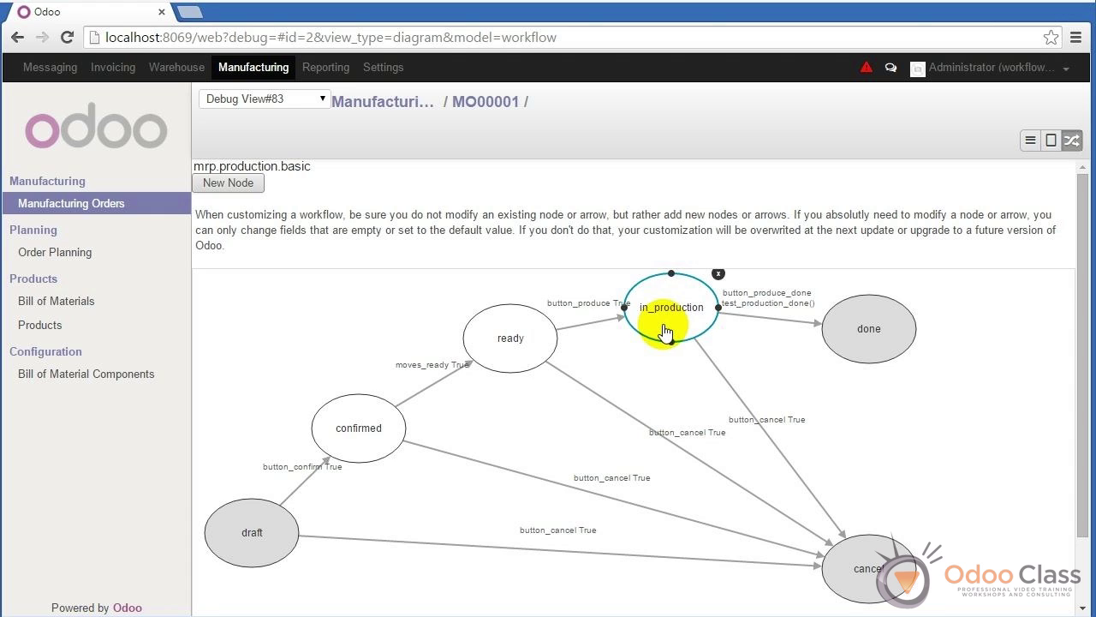
- Nudge the ready node a little lower in the workflow diagram
{"action": "mouse_move", "coordinate": [501, 348]}
{"action": "left_mouse_down"}
{"action": "mouse_move", "coordinate": [506, 382]}
{"action": "mouse_move", "coordinate": [514, 364]}
{"action": "left_mouse_up"}
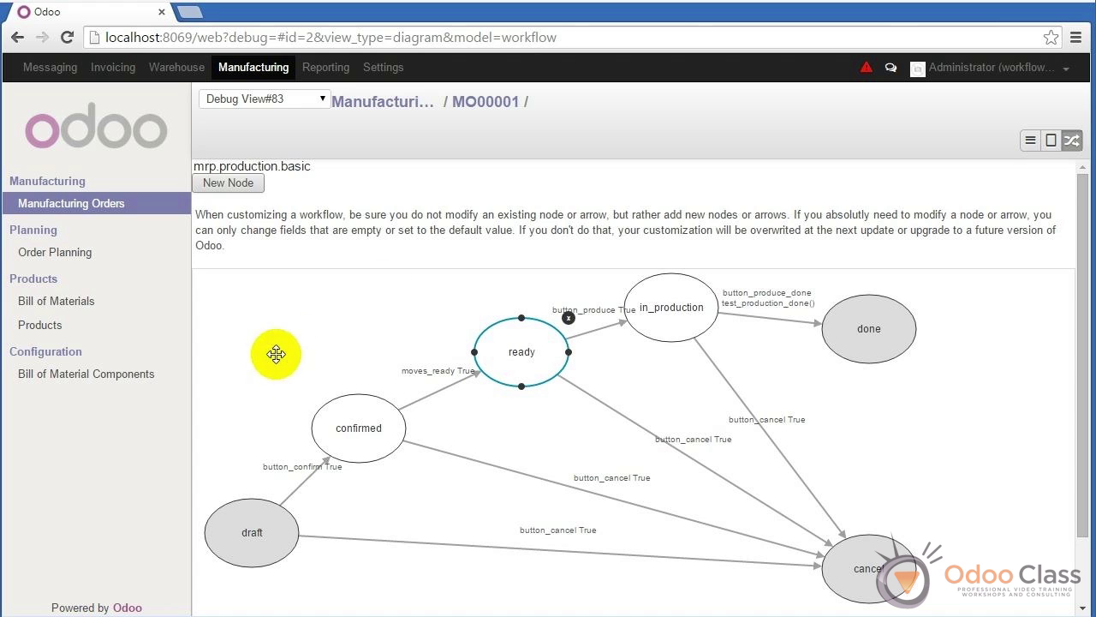
- Drag the confirmed and ready nodes repeatedly to lower, further-right positions
{"action": "left_click_drag", "start_coordinate": [506, 362], "coordinate": [522, 383]}
{"action": "left_click_drag", "start_coordinate": [361, 441], "coordinate": [382, 463]}
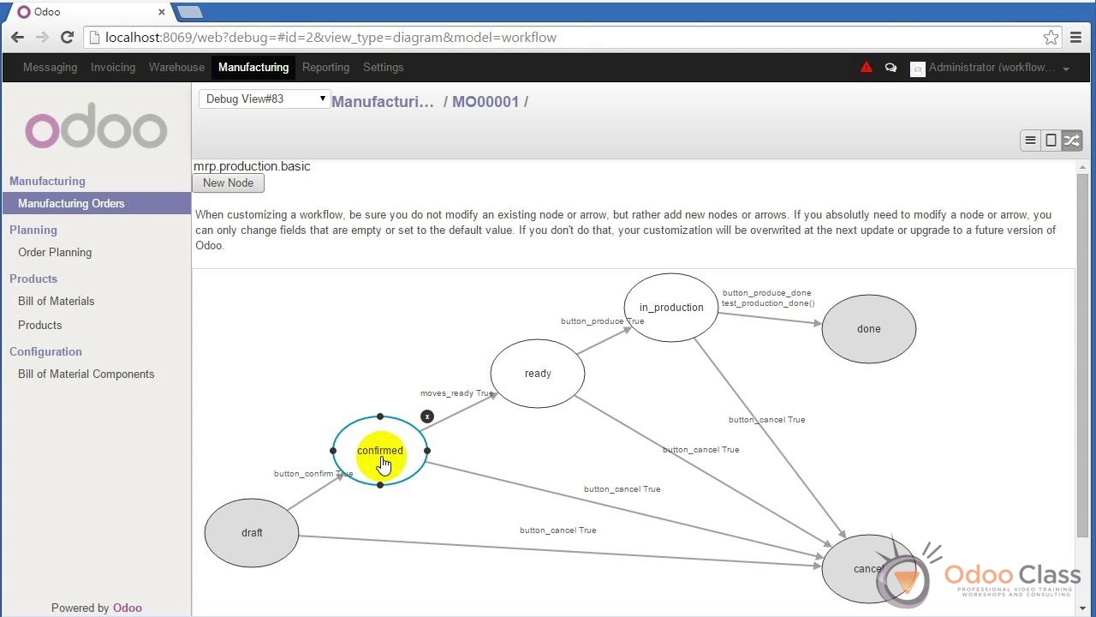
{"action": "left_click_drag", "start_coordinate": [527, 379], "coordinate": [536, 406]}
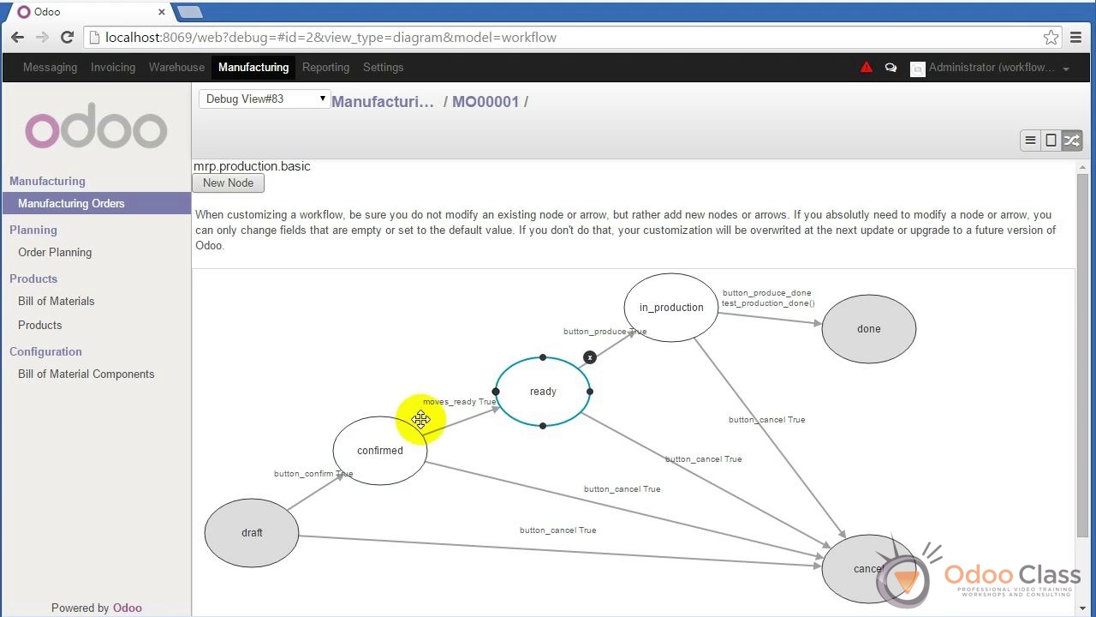
{"action": "left_click_drag", "start_coordinate": [391, 447], "coordinate": [375, 461]}
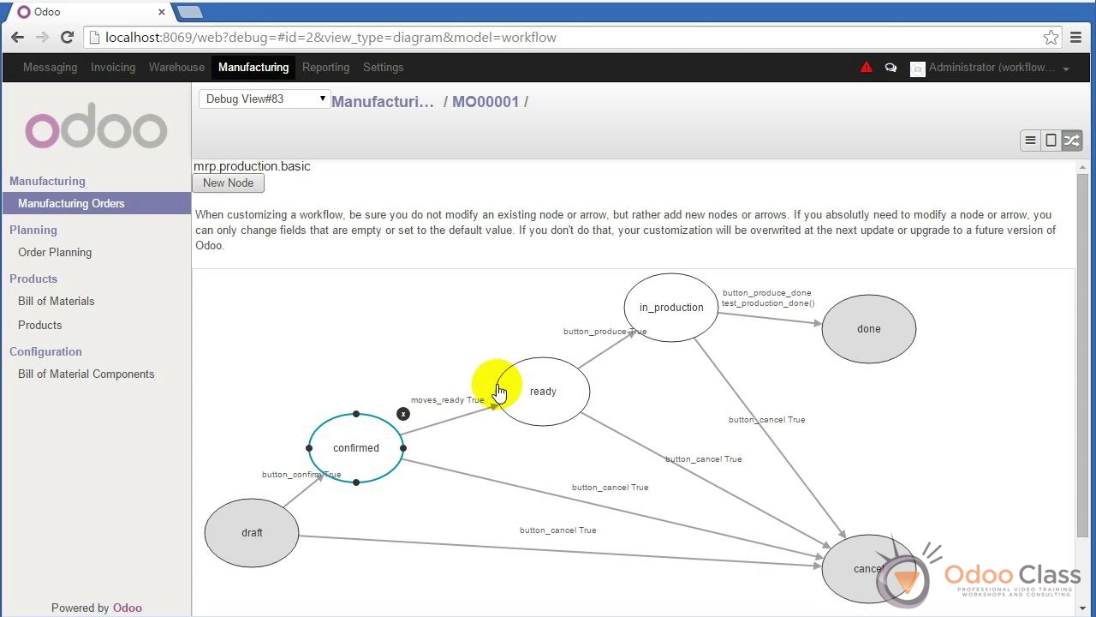
{"action": "left_click_drag", "start_coordinate": [524, 396], "coordinate": [560, 397]}
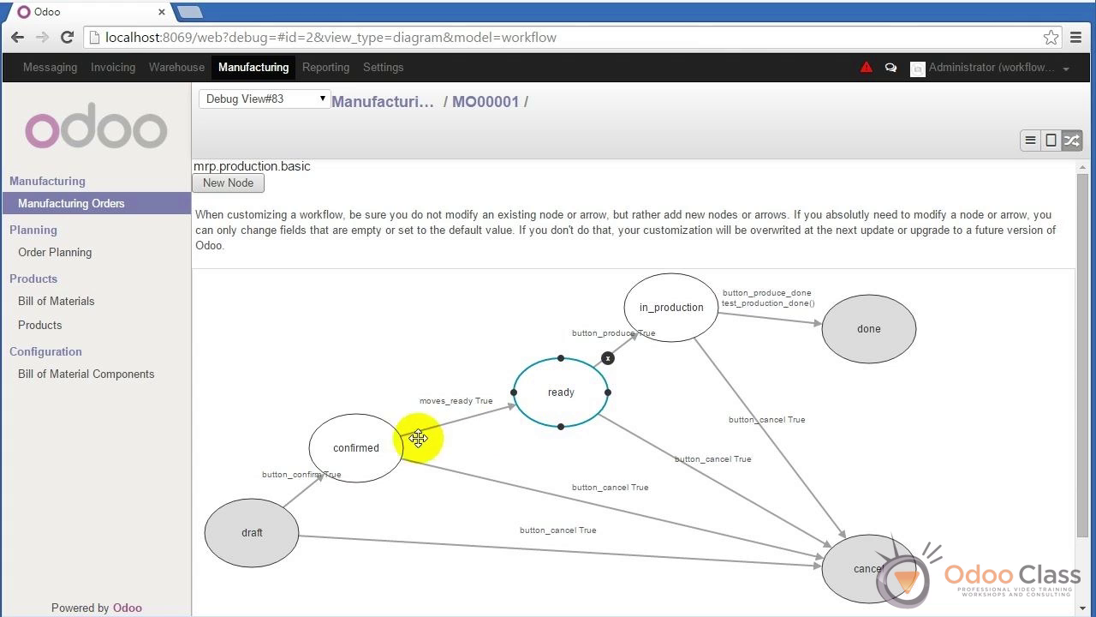
{"action": "left_click_drag", "start_coordinate": [377, 445], "coordinate": [422, 471]}
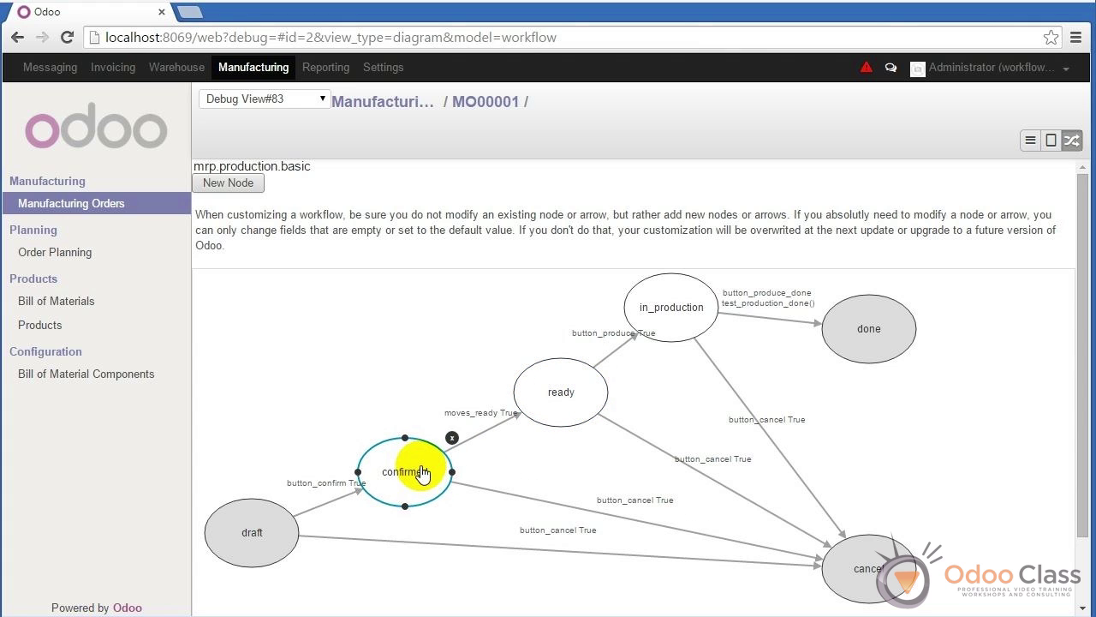
{"action": "left_click_drag", "start_coordinate": [568, 396], "coordinate": [597, 418]}
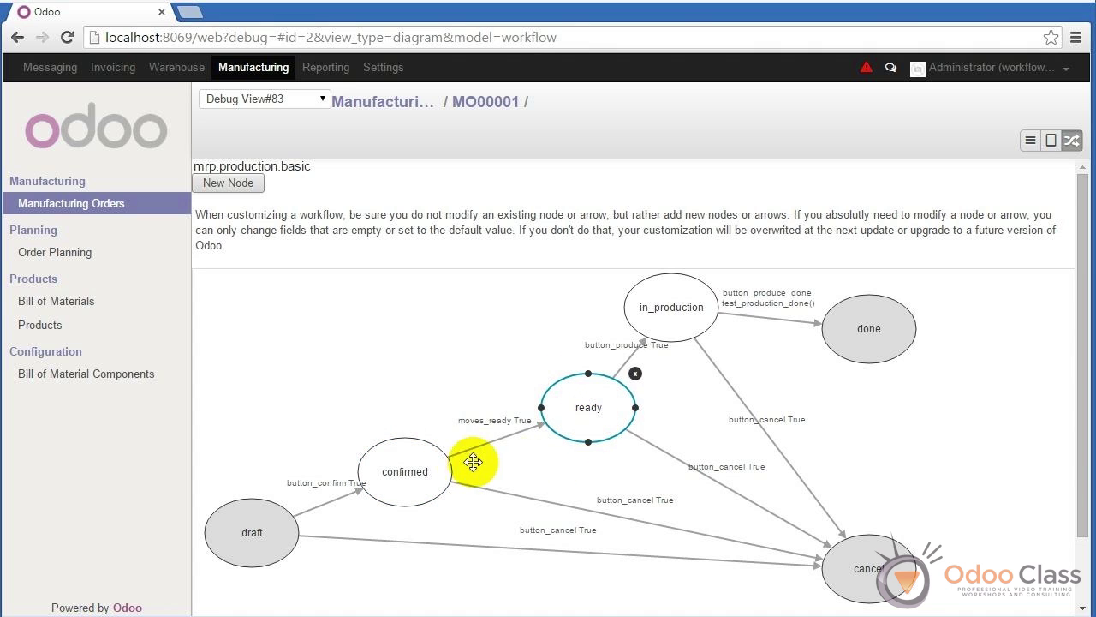
{"action": "mouse_move", "coordinate": [419, 477]}
{"action": "left_mouse_down"}
{"action": "mouse_move", "coordinate": [377, 437]}
{"action": "mouse_move", "coordinate": [429, 436]}
{"action": "mouse_move", "coordinate": [399, 445]}
{"action": "mouse_move", "coordinate": [416, 470]}
{"action": "left_mouse_up"}
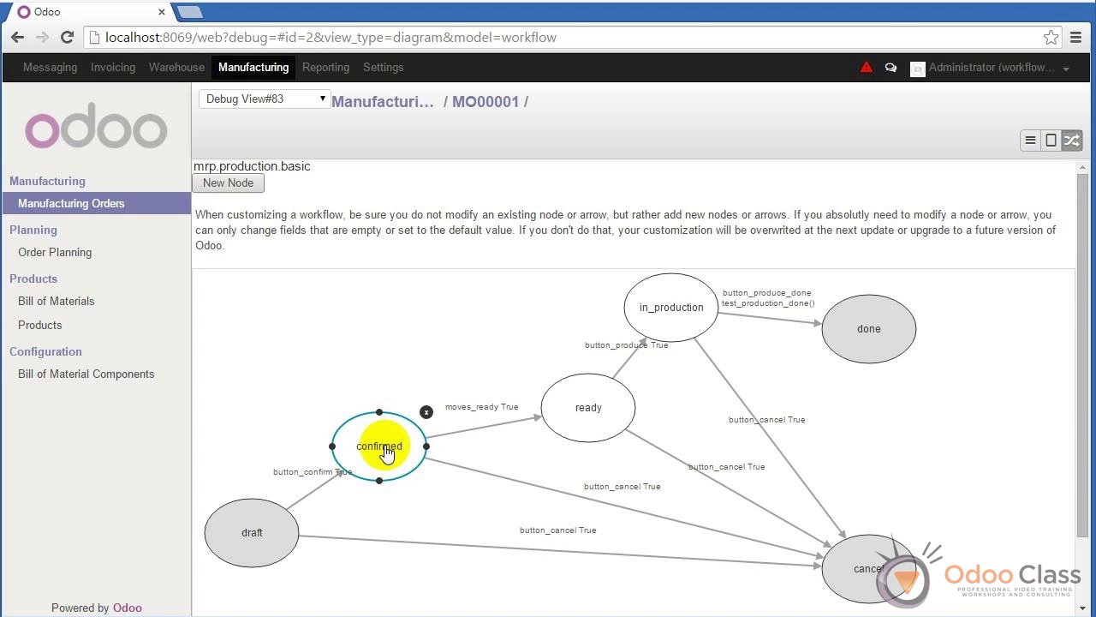
- Move the confirmed node up-left, then the ready node up-left in the diagram
{"action": "mouse_move", "coordinate": [385, 452]}
{"action": "left_mouse_down"}
{"action": "mouse_move", "coordinate": [361, 430]}
{"action": "mouse_move", "coordinate": [385, 468]}
{"action": "left_mouse_up"}
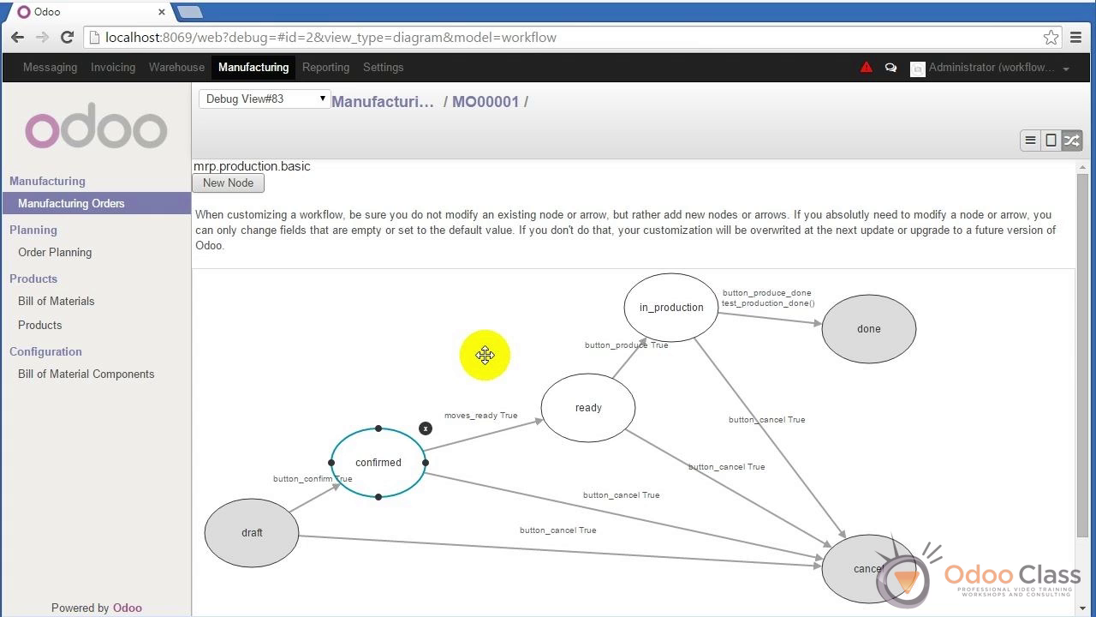
{"action": "left_click_drag", "start_coordinate": [387, 465], "coordinate": [362, 426]}
{"action": "left_click_drag", "start_coordinate": [612, 419], "coordinate": [559, 387]}
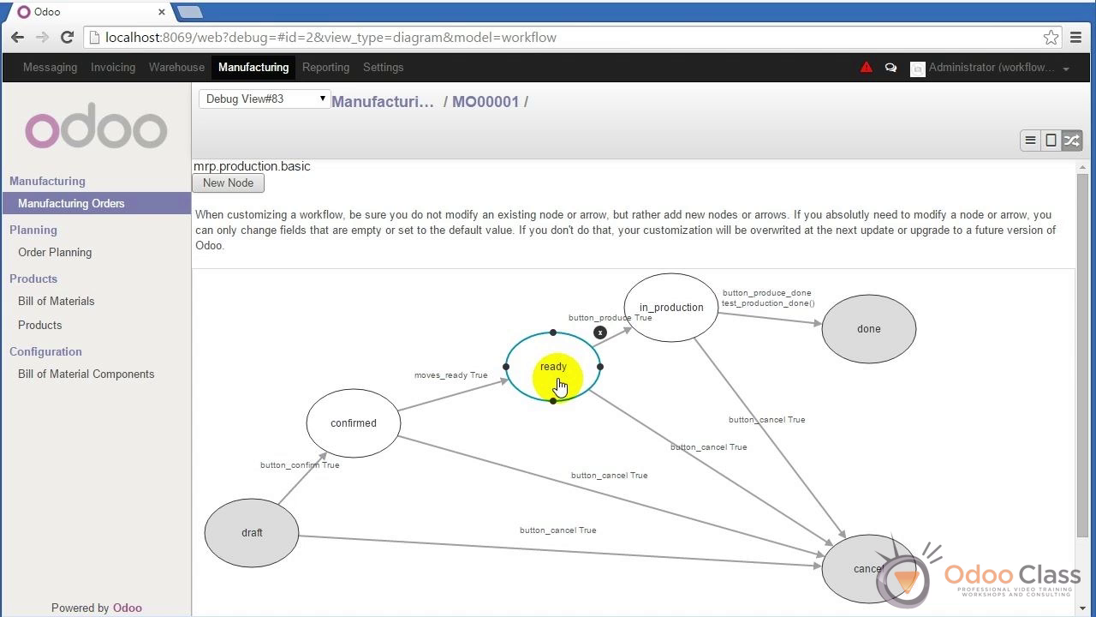
- Open manufacturing order MO00001 and list its views through Debug View > Manage Views
{"action": "left_click", "coordinate": [114, 203]}
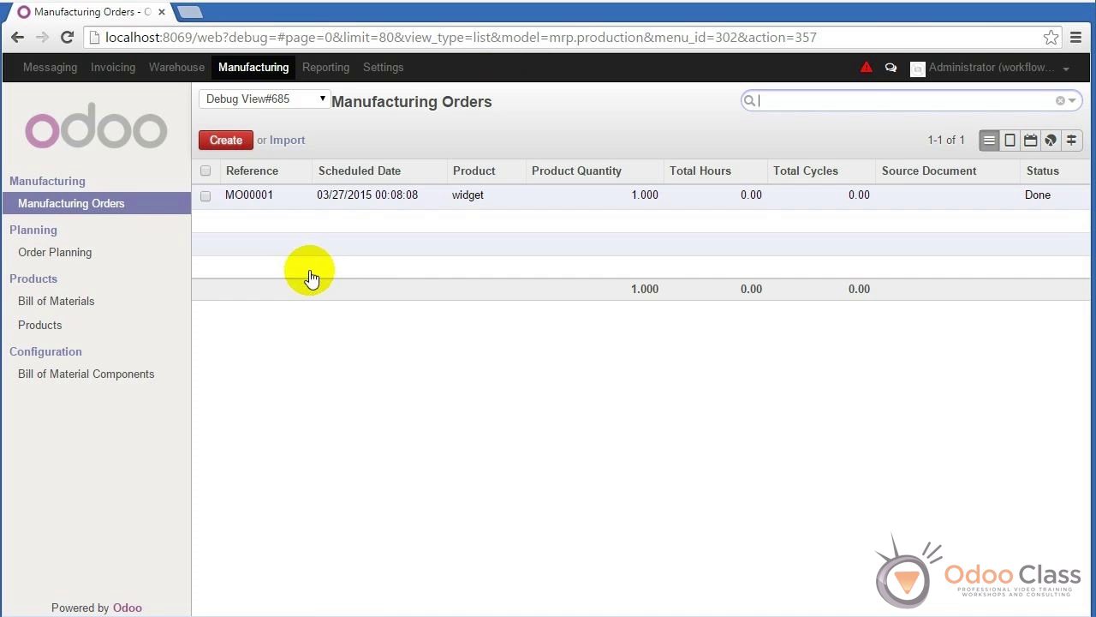
{"action": "left_click", "coordinate": [364, 202]}
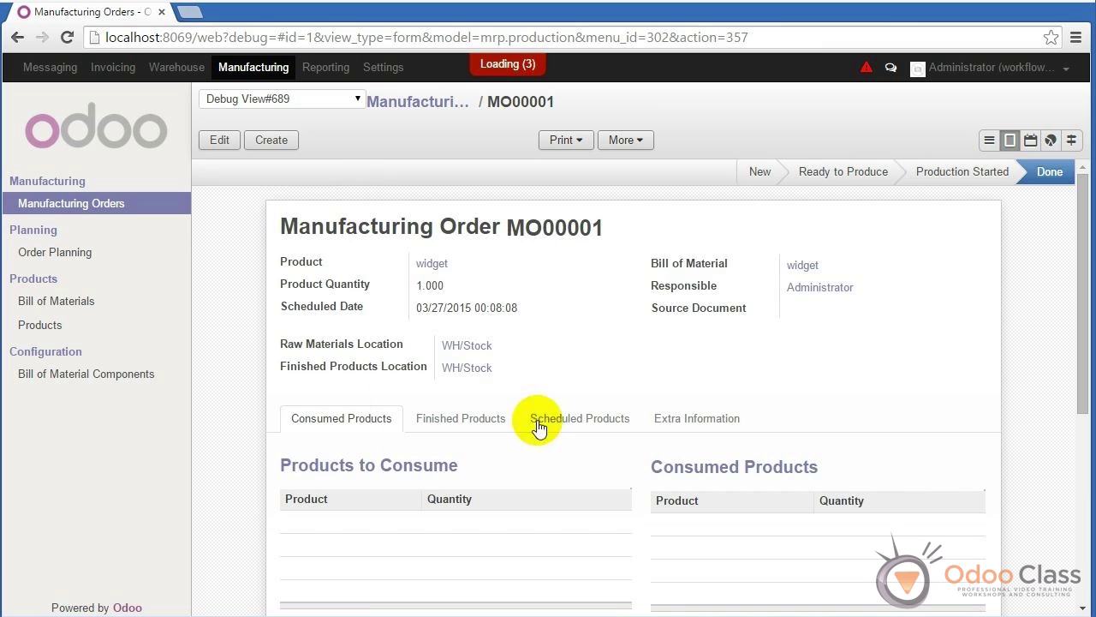
{"action": "left_click", "coordinate": [357, 101]}
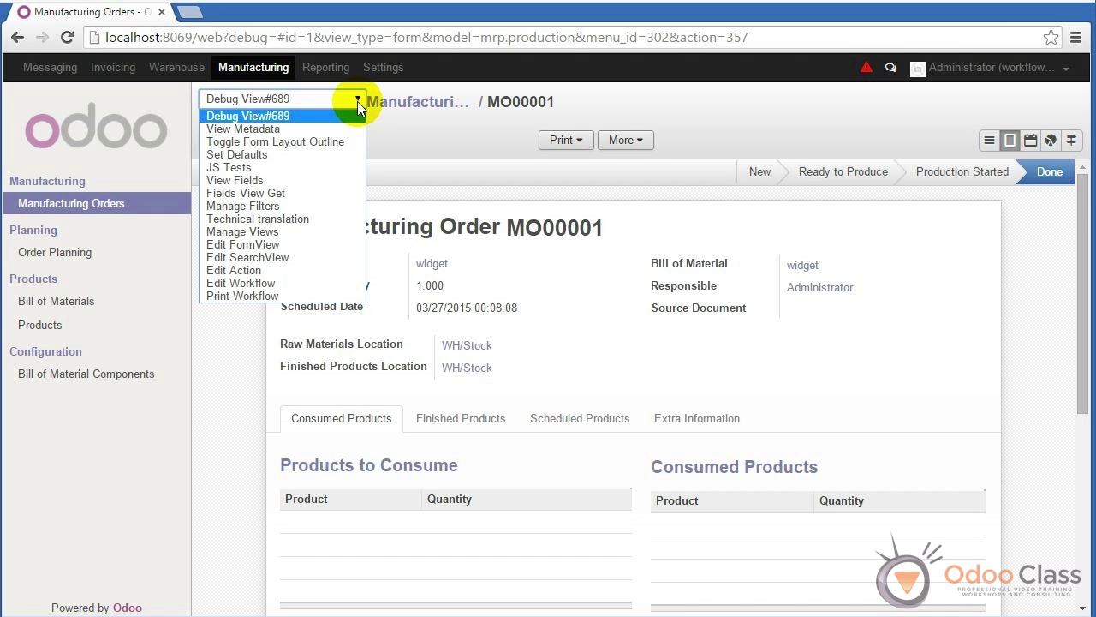
{"action": "left_click", "coordinate": [260, 231]}
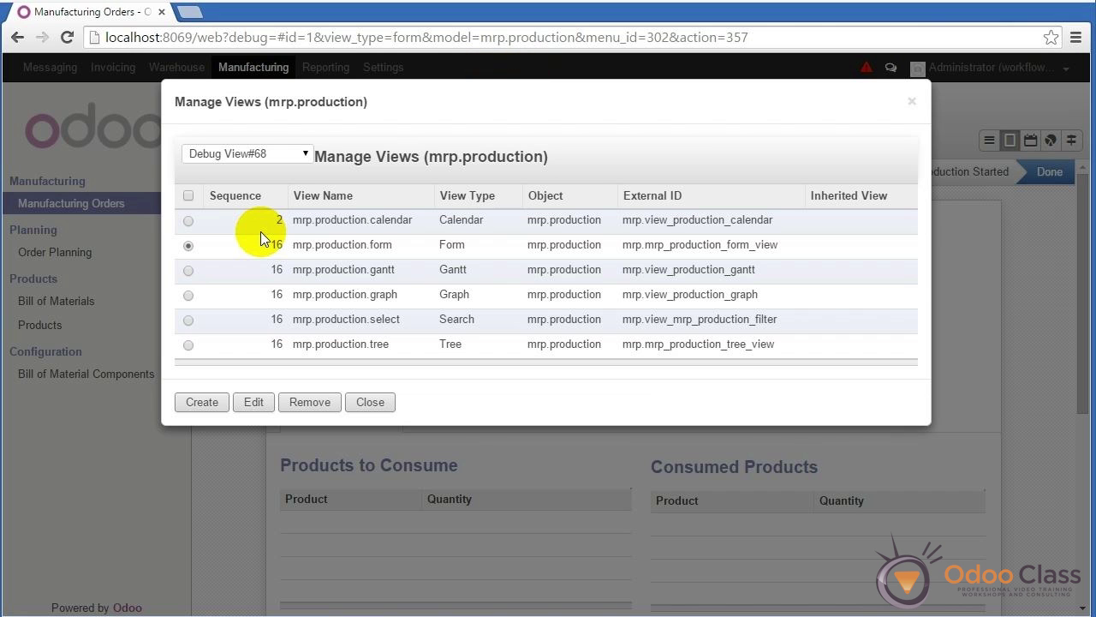
- Edit the mrp.production form view and add a new node after the origin field
{"action": "left_click", "coordinate": [254, 403]}
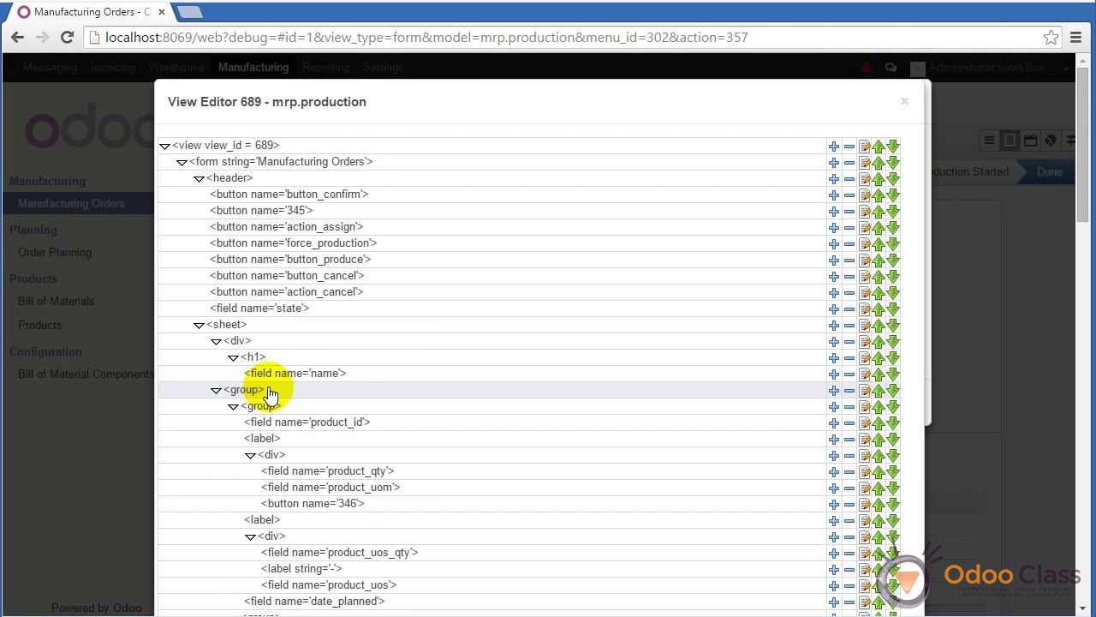
{"action": "scroll", "coordinate": [270, 392], "scroll_direction": "down", "scroll_amount": 2}
{"action": "scroll", "coordinate": [269, 392], "scroll_direction": "down", "scroll_amount": 2}
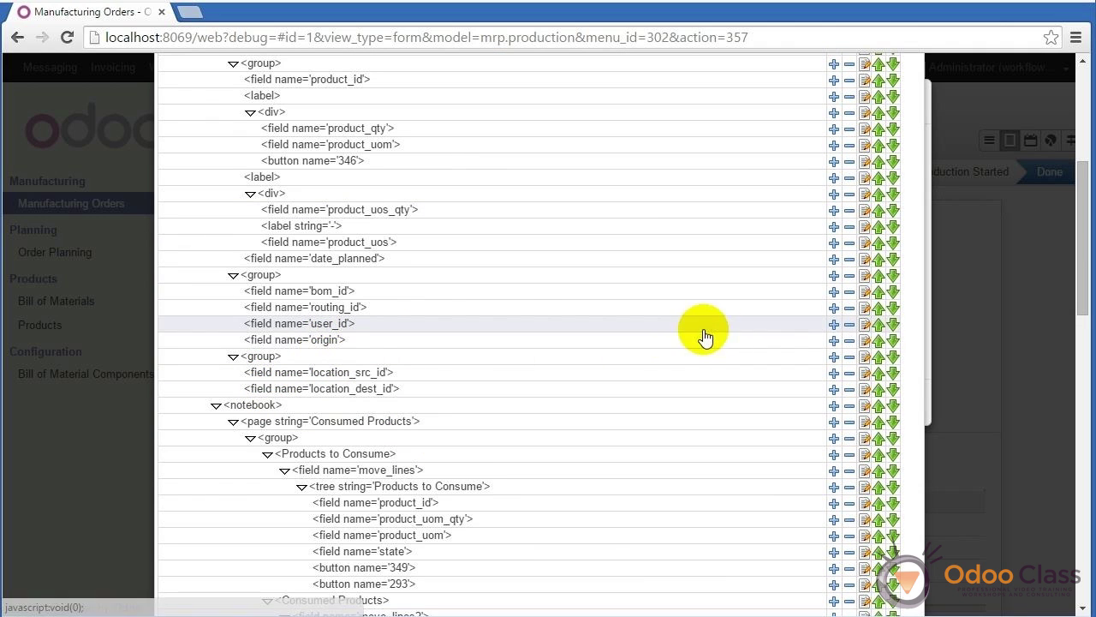
{"action": "left_click", "coordinate": [833, 341]}
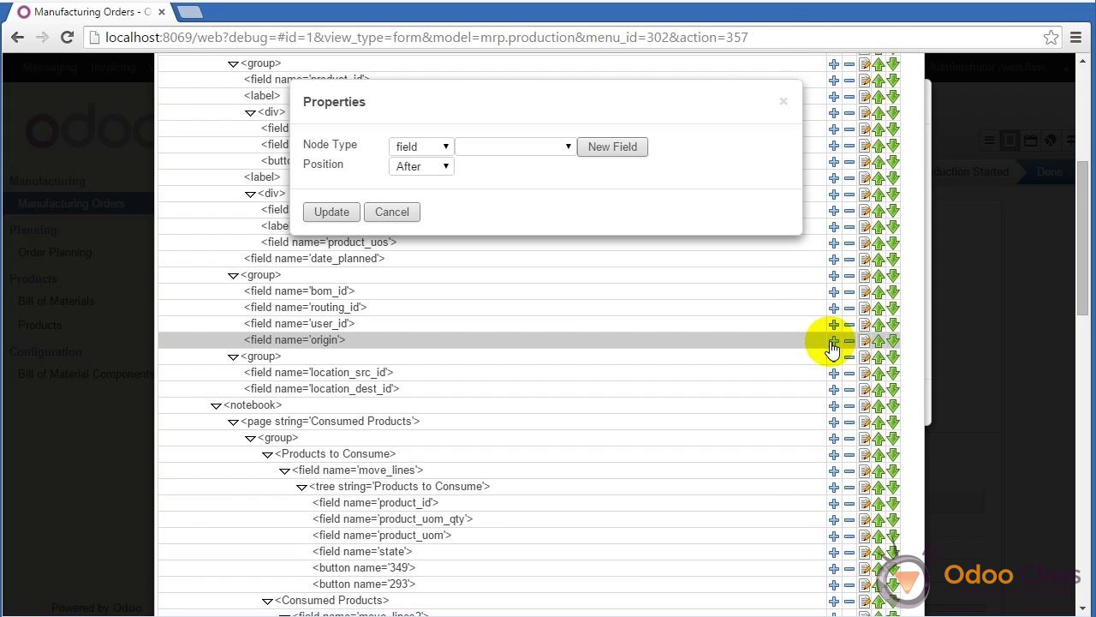
- Create and save a new boolean field labelled 'Engineering Approval Required' (x_approval)
{"action": "left_click", "coordinate": [615, 148]}
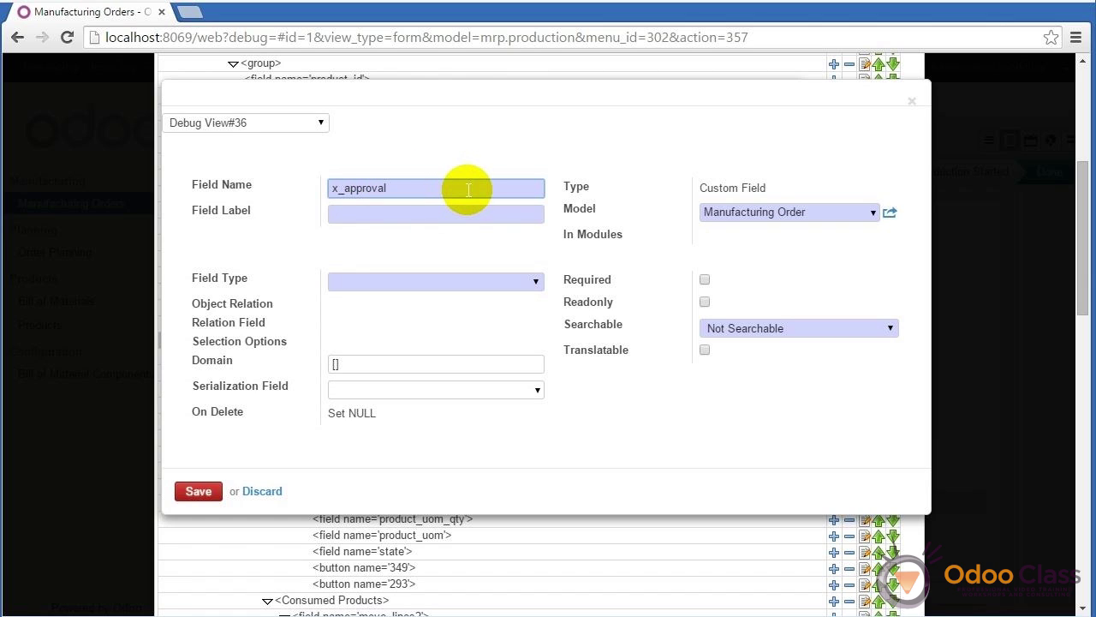
{"action": "left_click", "coordinate": [440, 214]}
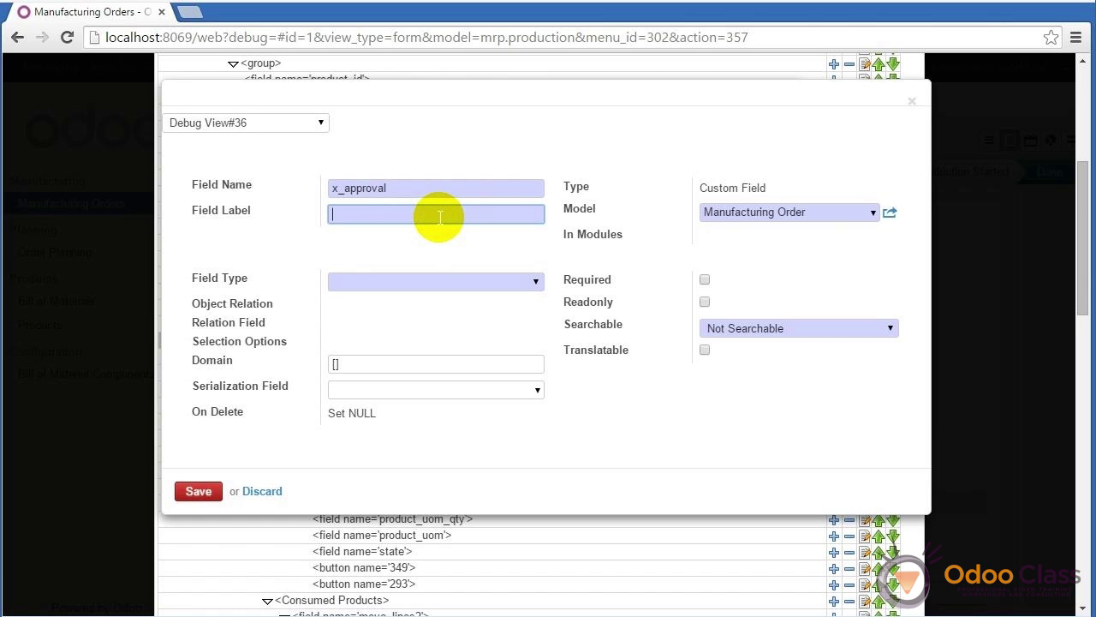
{"action": "type", "text": "Engineering Approval Rquir"}
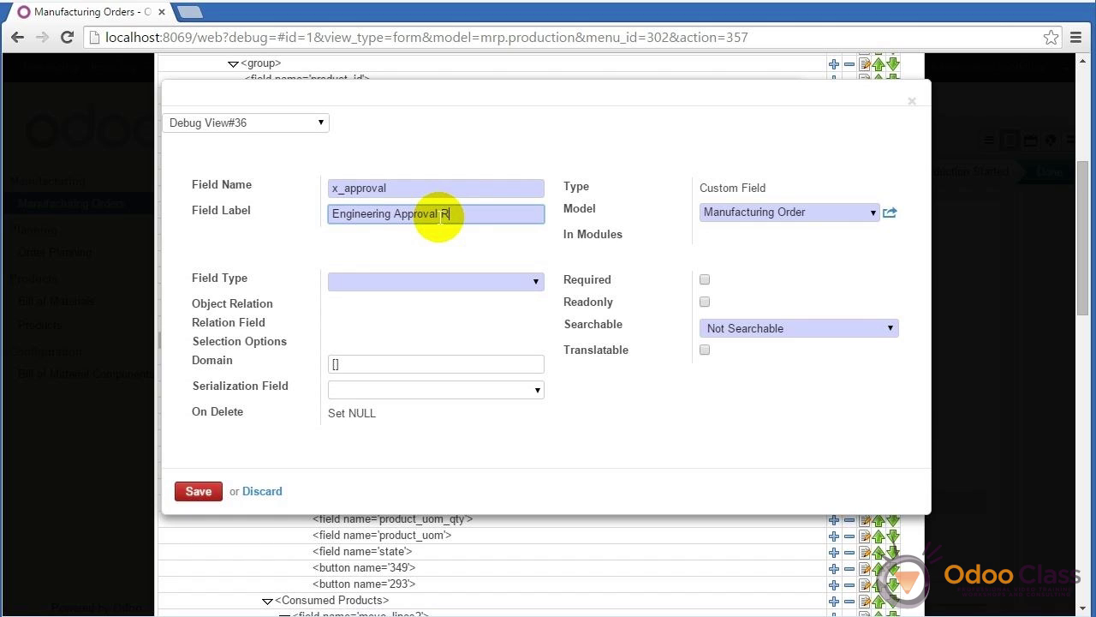
{"action": "key", "text": "BackSpace"}
{"action": "key", "text": "BackSpace"}
{"action": "key", "text": "BackSpace"}
{"action": "key", "text": "BackSpace"}
{"action": "type", "text": "equired"}
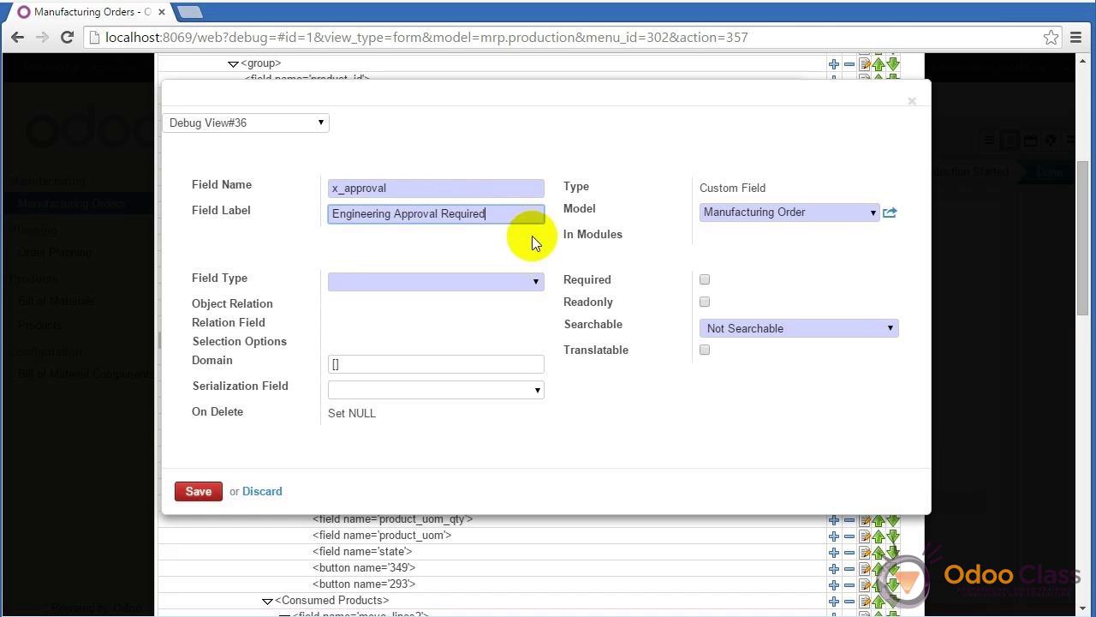
{"action": "left_click", "coordinate": [537, 282]}
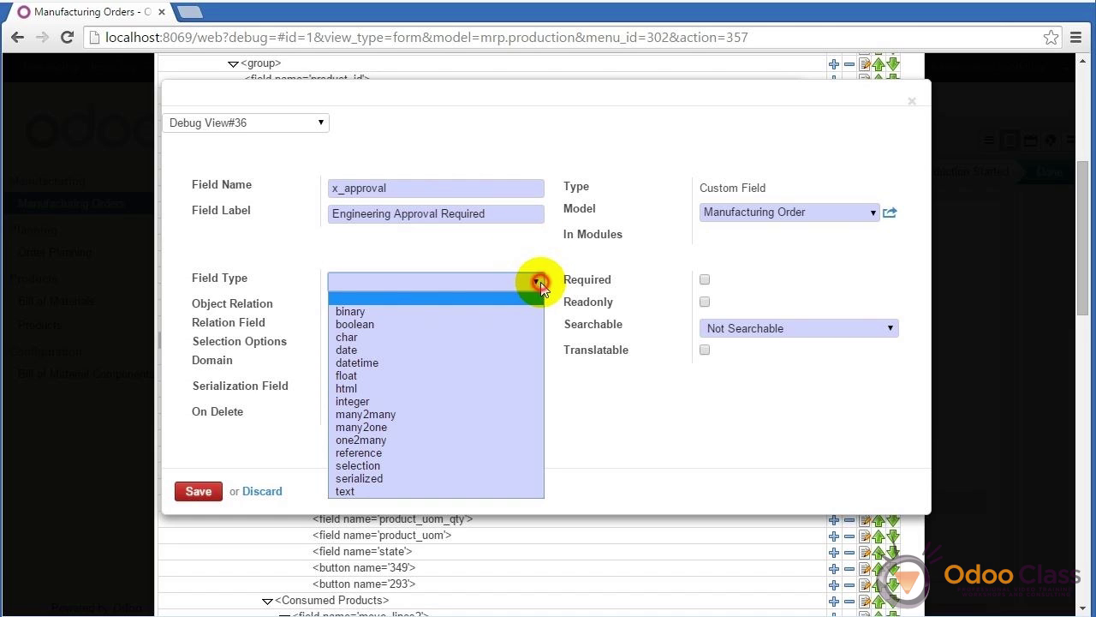
{"action": "left_click", "coordinate": [433, 324]}
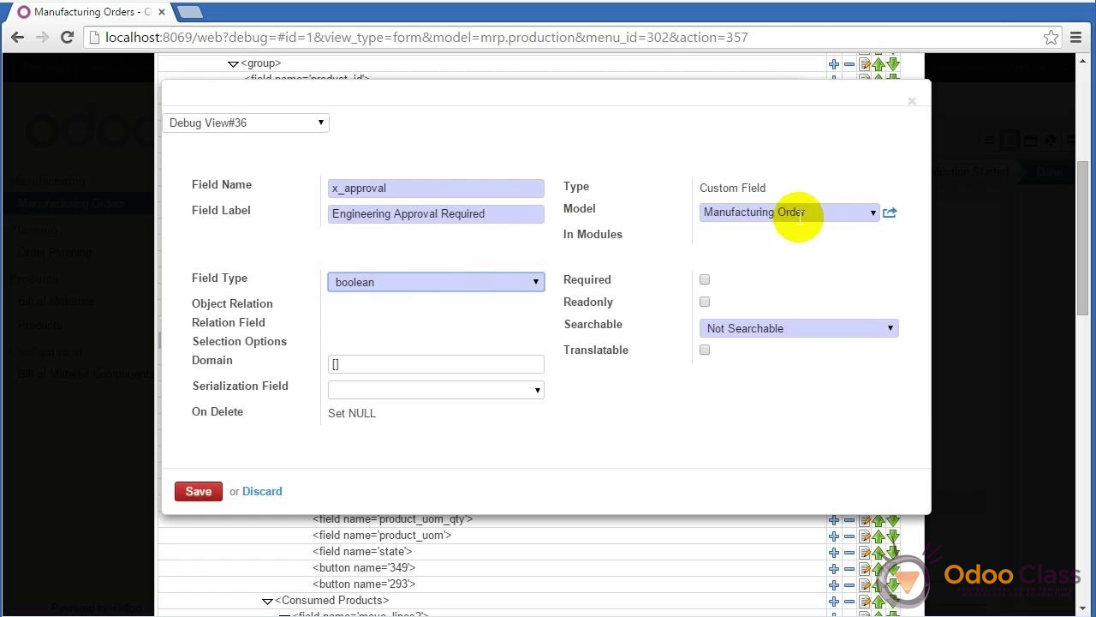
{"action": "left_click_drag", "start_coordinate": [801, 214], "coordinate": [688, 211]}
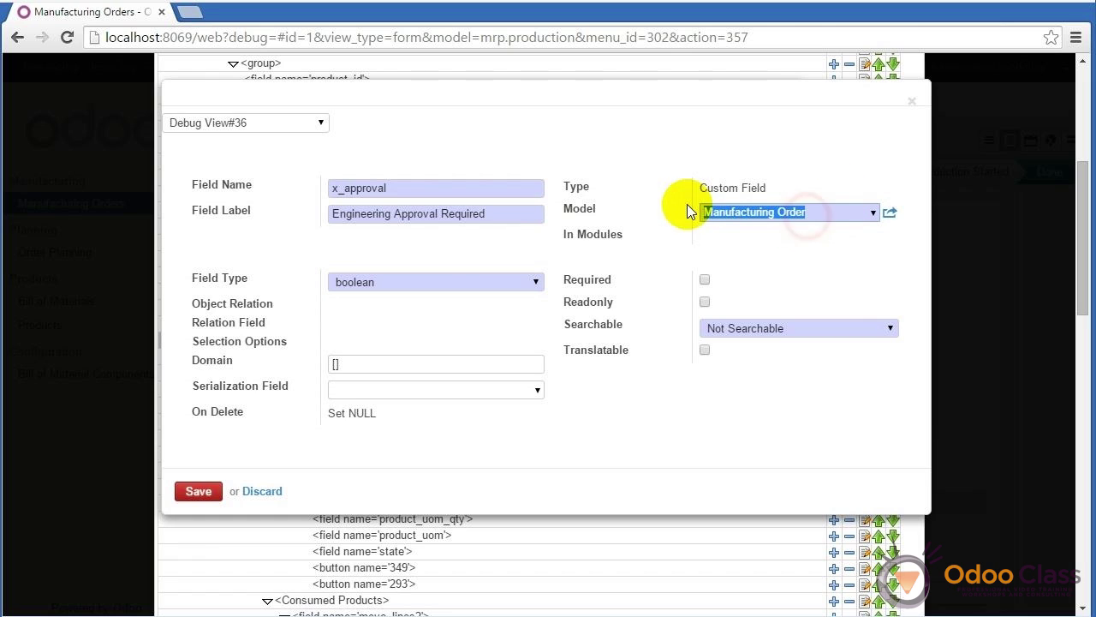
{"action": "left_click", "coordinate": [208, 488]}
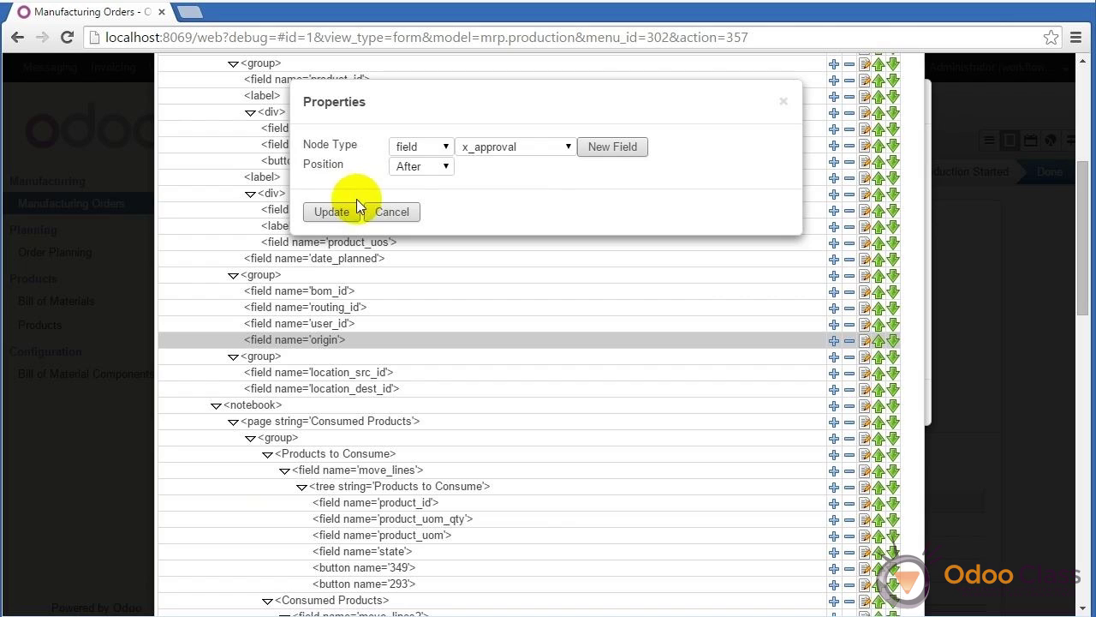
- Insert x_approval after origin, then close the view editor and the Manage Views list
{"action": "left_click", "coordinate": [332, 215]}
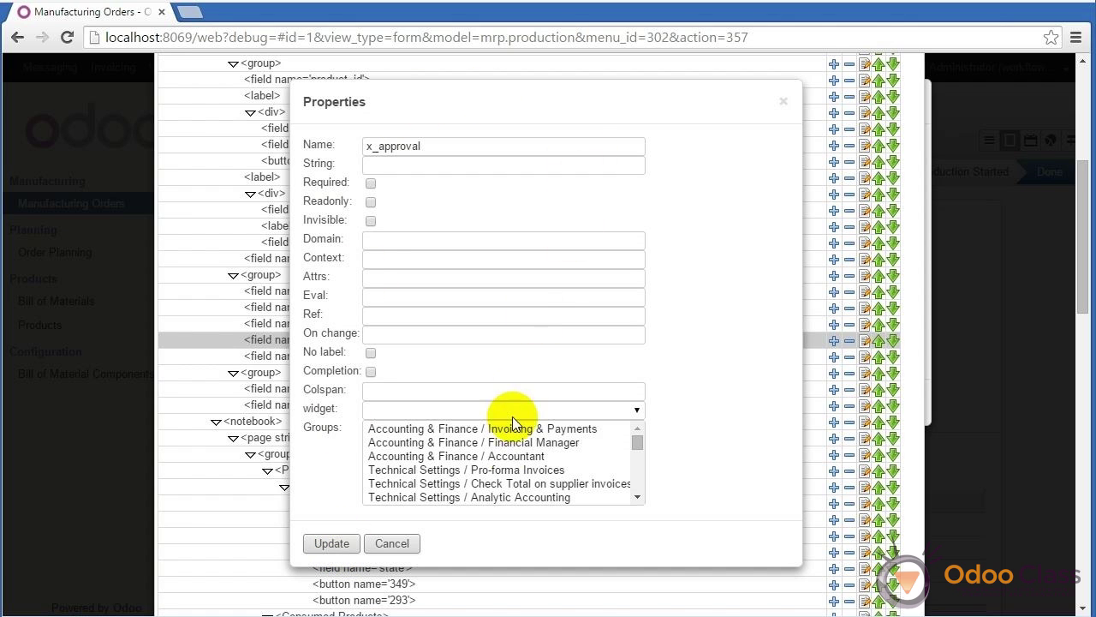
{"action": "left_click", "coordinate": [331, 543]}
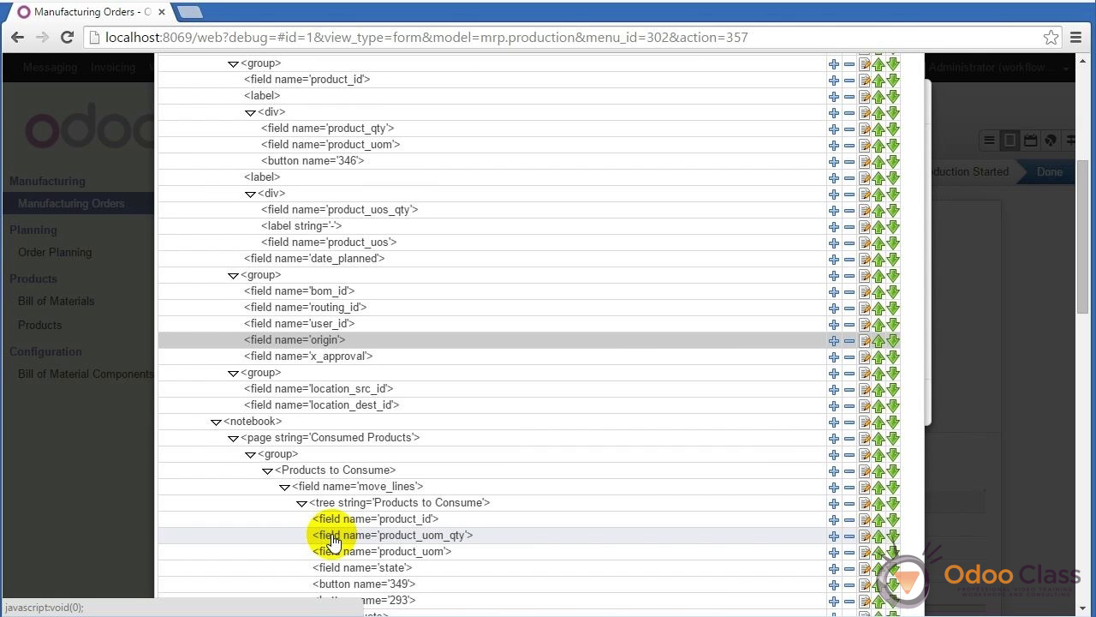
{"action": "scroll", "coordinate": [351, 374], "scroll_direction": "down", "scroll_amount": 15}
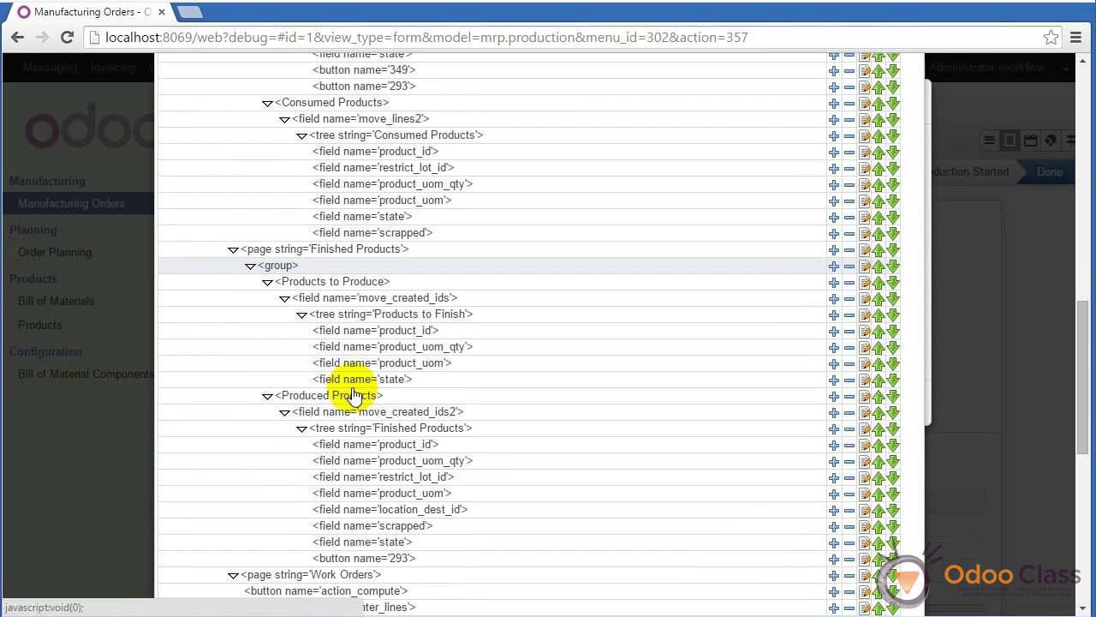
{"action": "left_click", "coordinate": [374, 568]}
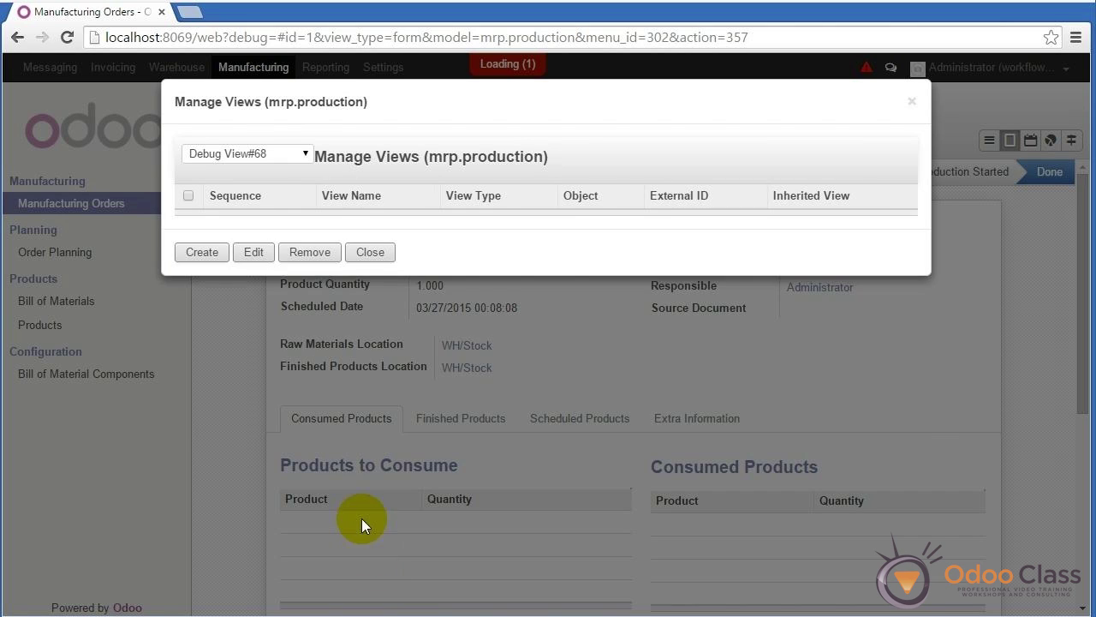
{"action": "left_click", "coordinate": [375, 401]}
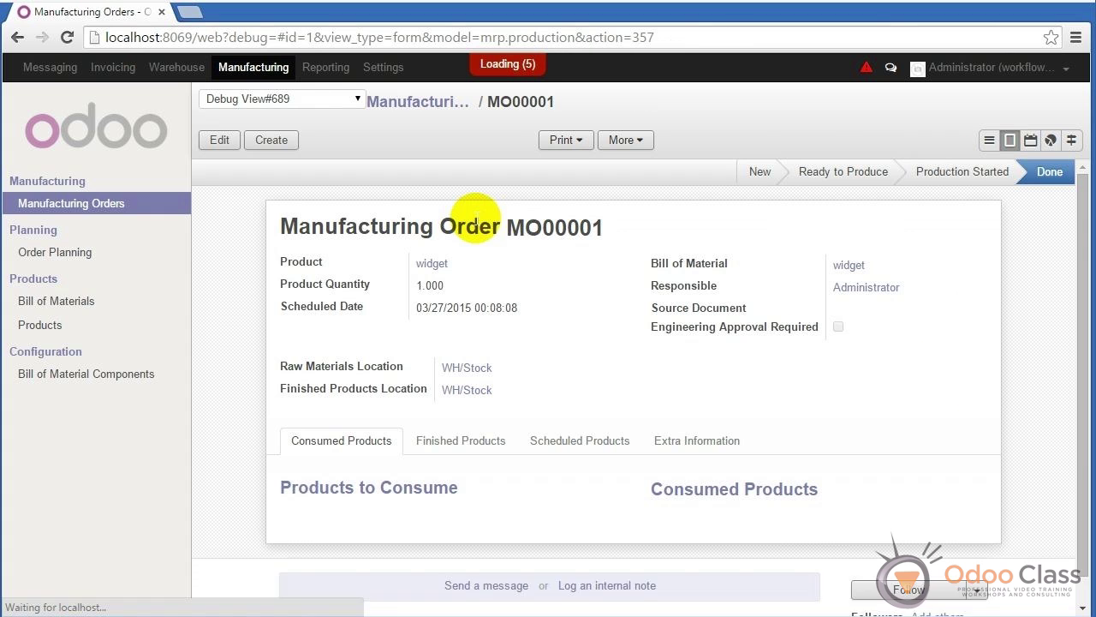
- Tick Engineering Approval Required on MO00001 and save the order
{"action": "left_click", "coordinate": [220, 141]}
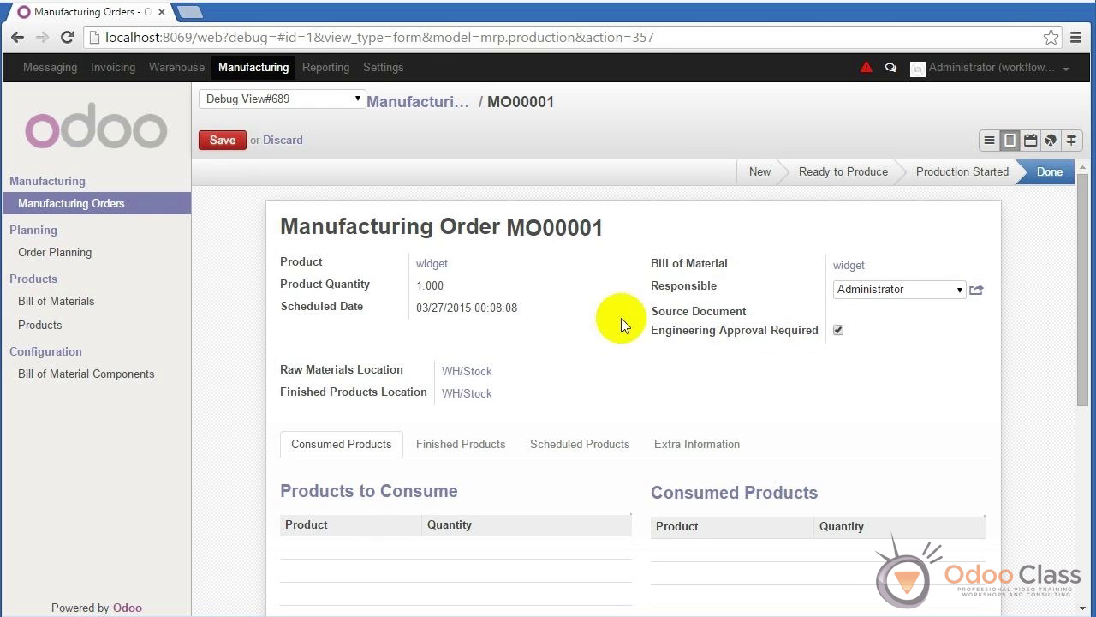
{"action": "left_click", "coordinate": [222, 140]}
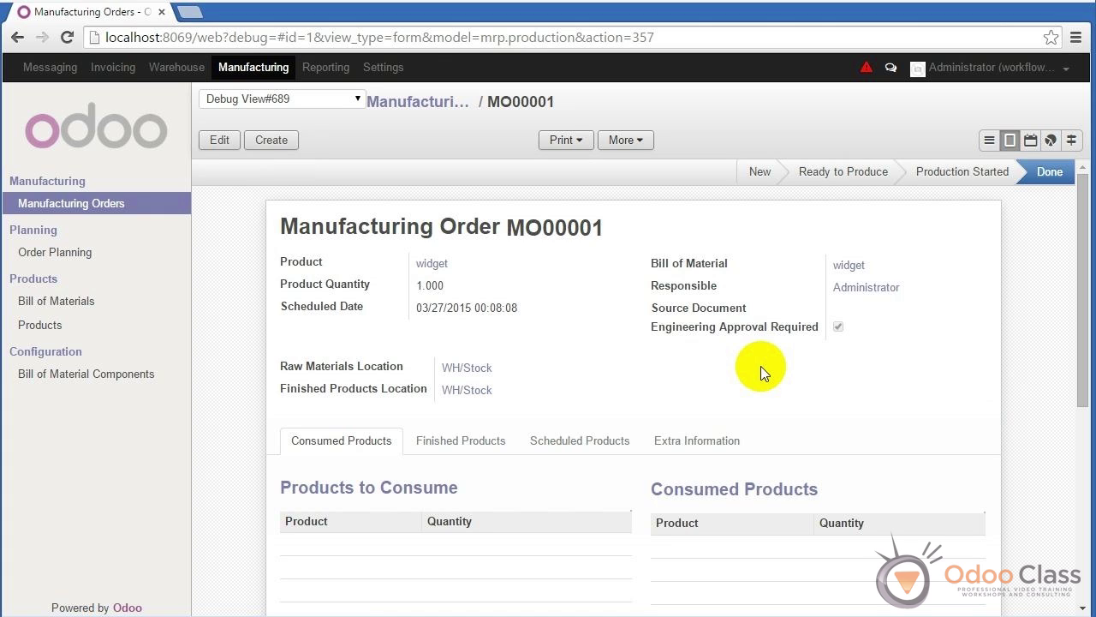
{"action": "left_click", "coordinate": [358, 98]}
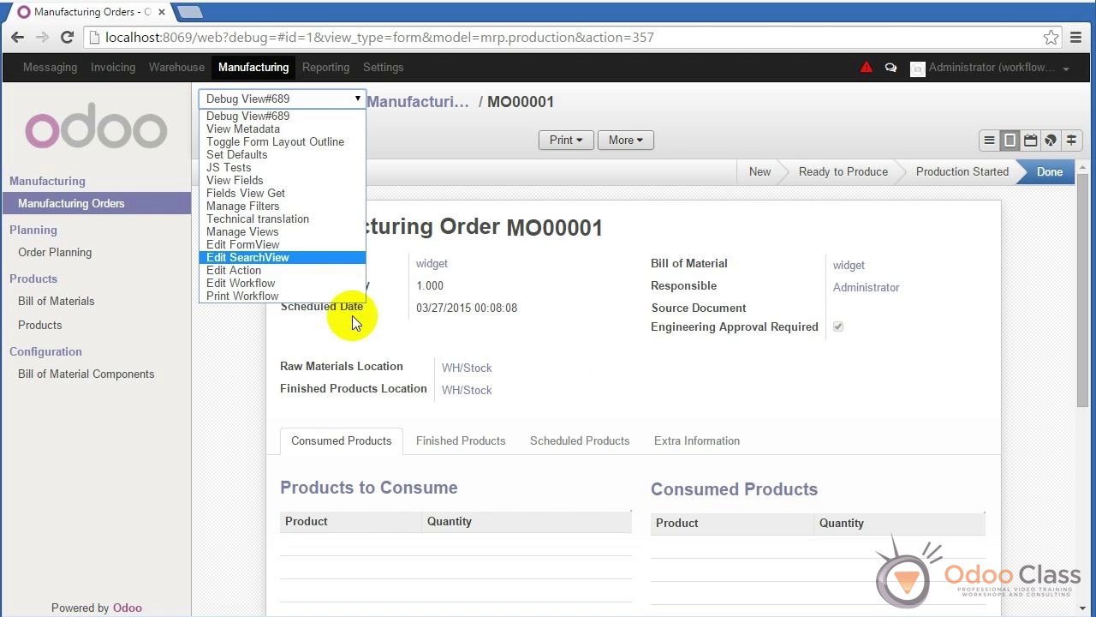
- Open the mrp.production.basic workflow via Edit Workflow and switch it to the diagram view
{"action": "left_click", "coordinate": [261, 284]}
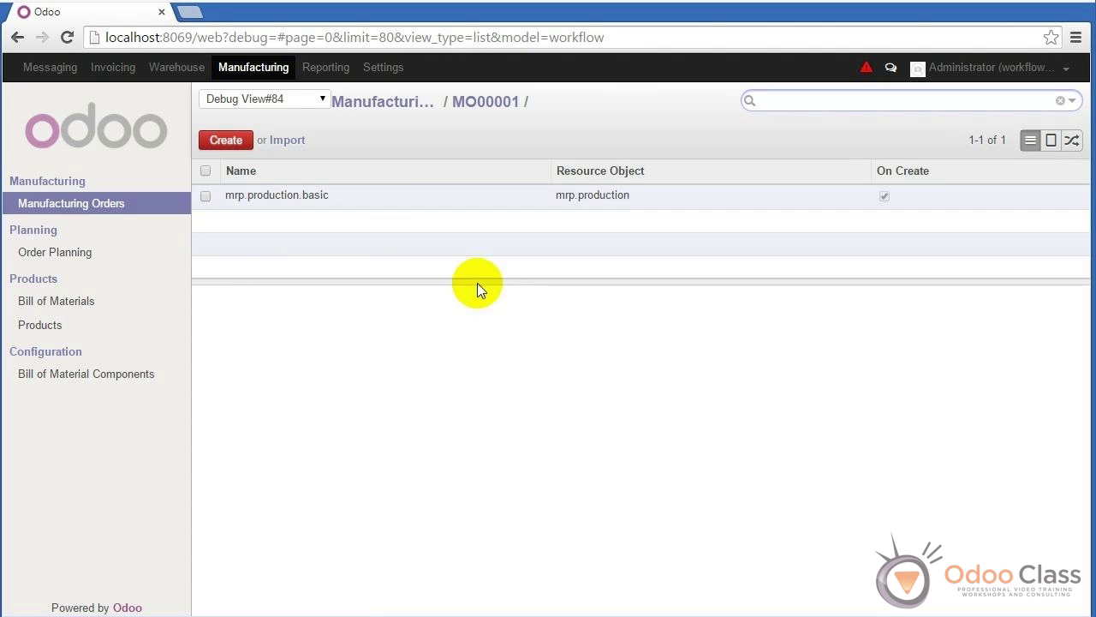
{"action": "left_click", "coordinate": [602, 197]}
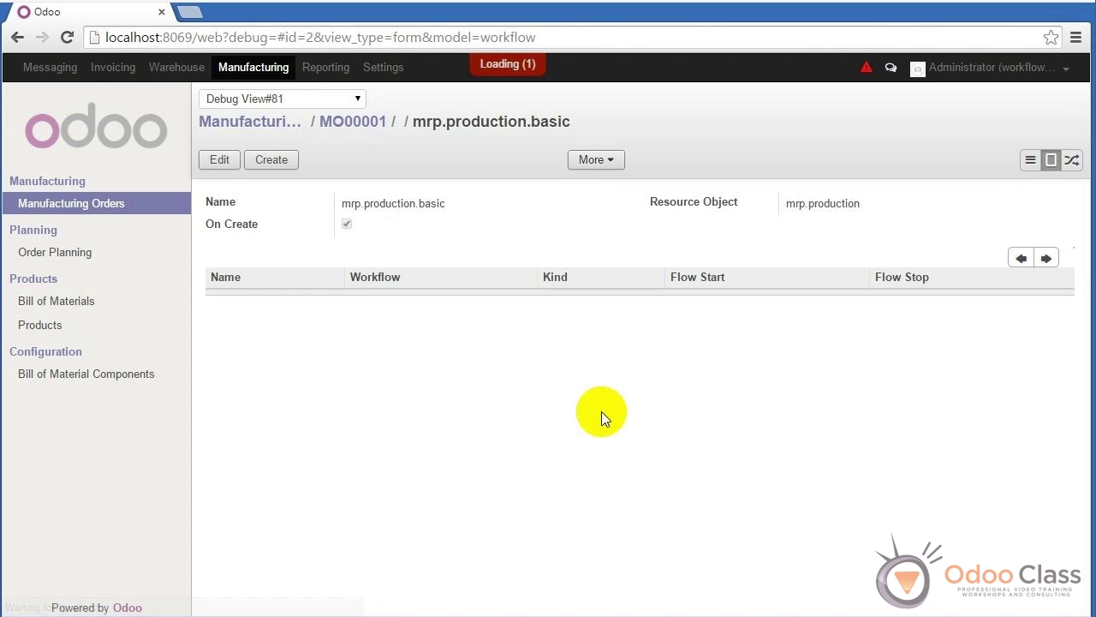
{"action": "left_click", "coordinate": [1071, 159]}
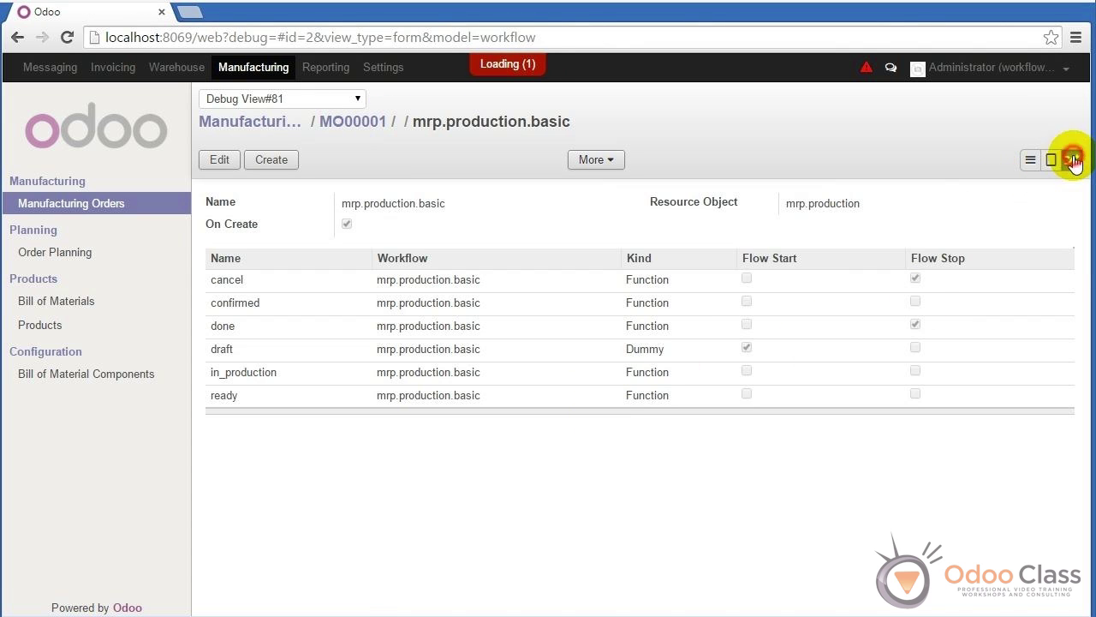
- Spread out the confirmed, ready and in_production nodes, then open the moves_ready transition
{"action": "left_click", "coordinate": [532, 332]}
{"action": "left_click_drag", "start_coordinate": [420, 445], "coordinate": [368, 331]}
{"action": "left_click_drag", "start_coordinate": [538, 321], "coordinate": [702, 314]}
{"action": "left_click_drag", "start_coordinate": [727, 465], "coordinate": [772, 390]}
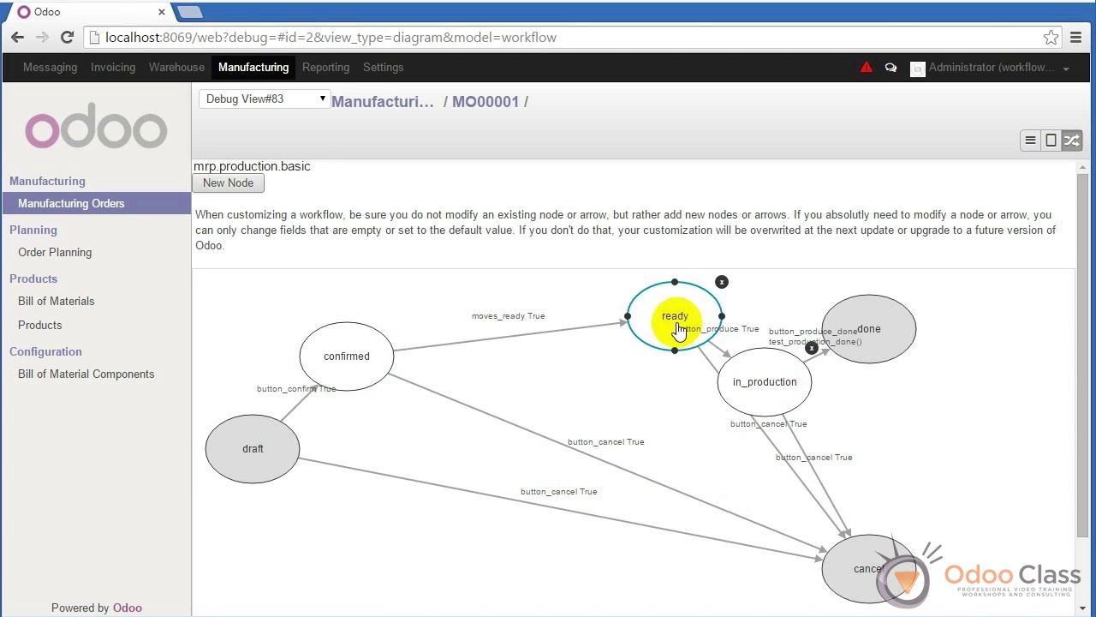
{"action": "left_click_drag", "start_coordinate": [677, 329], "coordinate": [601, 380]}
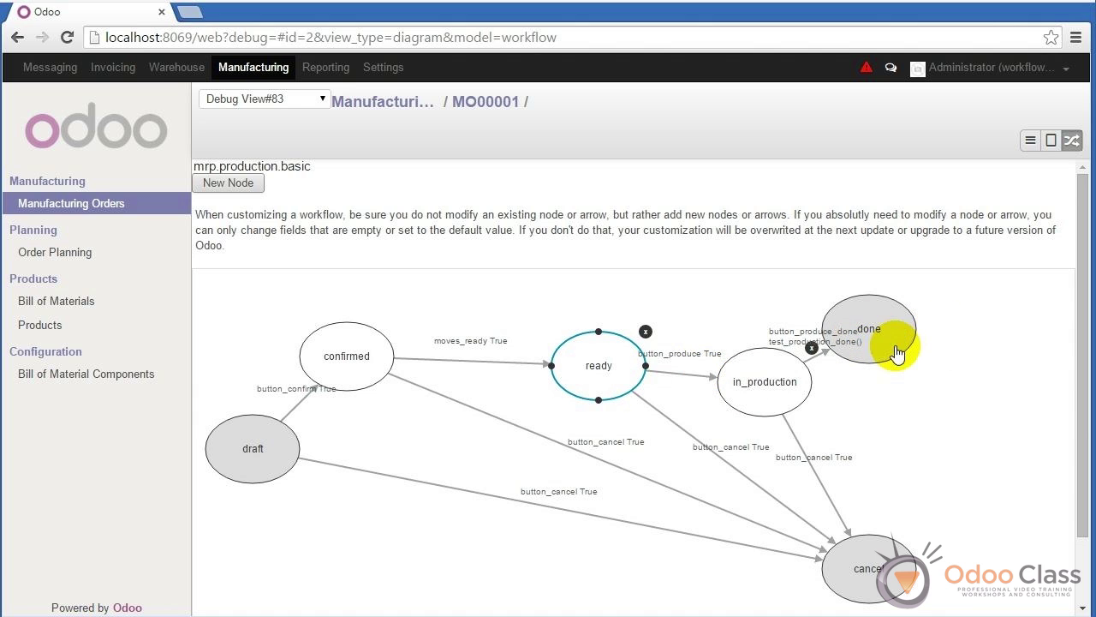
{"action": "left_click_drag", "start_coordinate": [631, 363], "coordinate": [648, 318]}
{"action": "left_click_drag", "start_coordinate": [387, 353], "coordinate": [341, 358]}
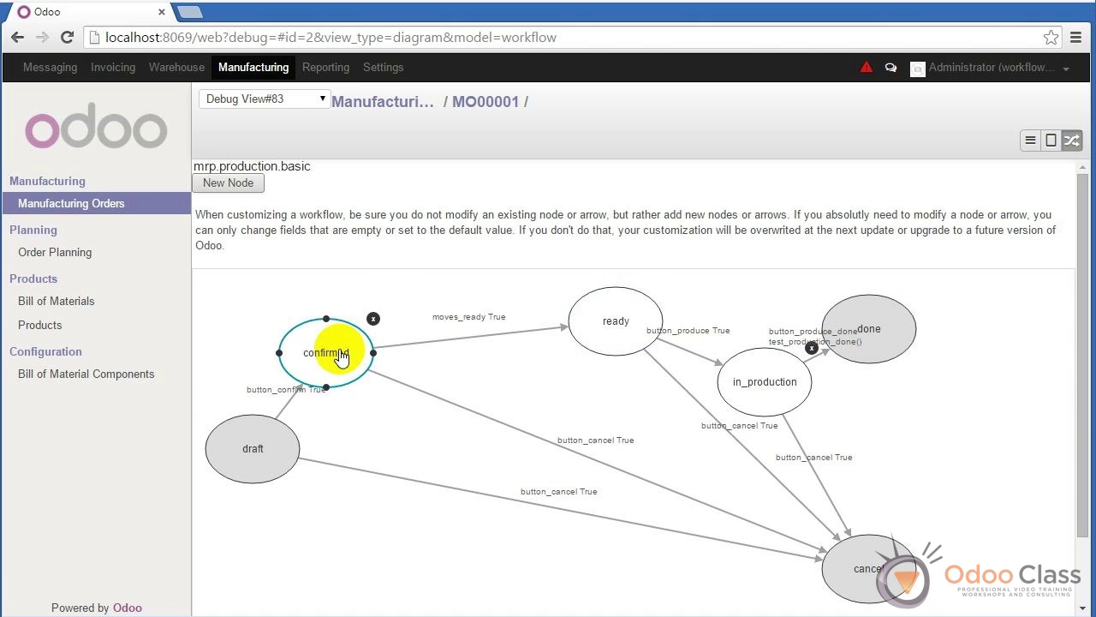
{"action": "left_click_drag", "start_coordinate": [611, 317], "coordinate": [628, 344]}
{"action": "left_click_drag", "start_coordinate": [748, 372], "coordinate": [812, 400]}
{"action": "left_click_drag", "start_coordinate": [600, 333], "coordinate": [661, 359]}
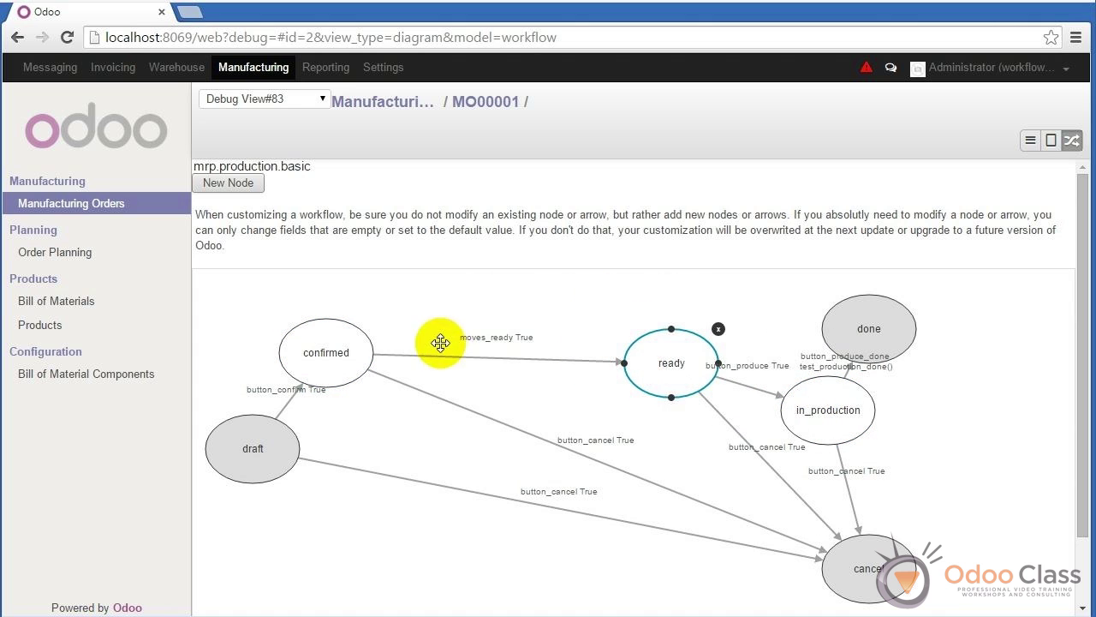
{"action": "left_click", "coordinate": [507, 364]}
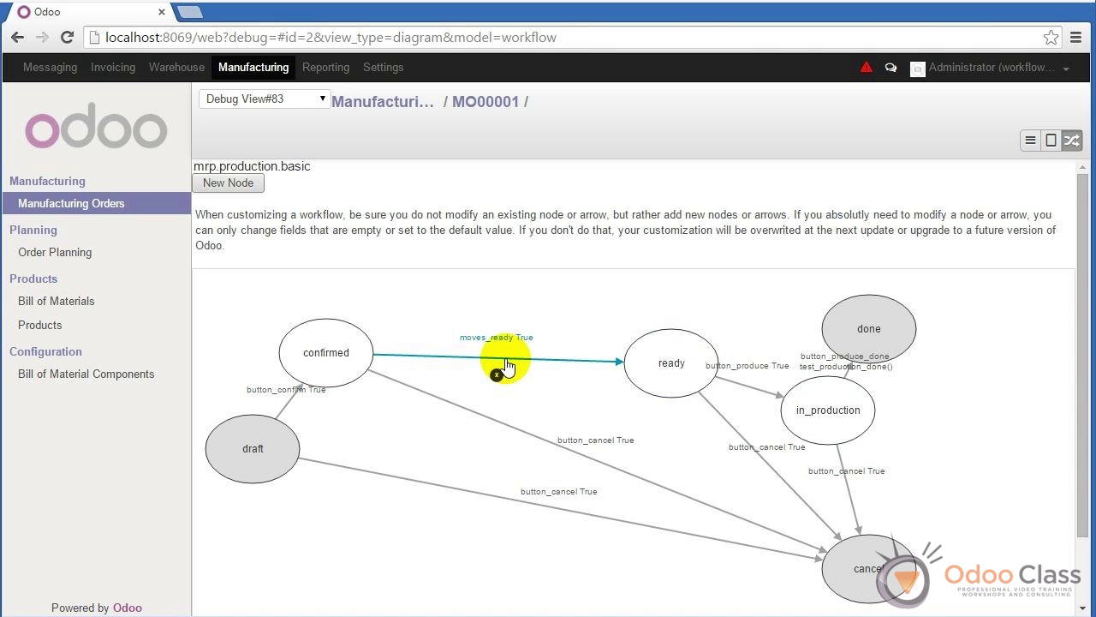
{"action": "double_click", "coordinate": [505, 363]}
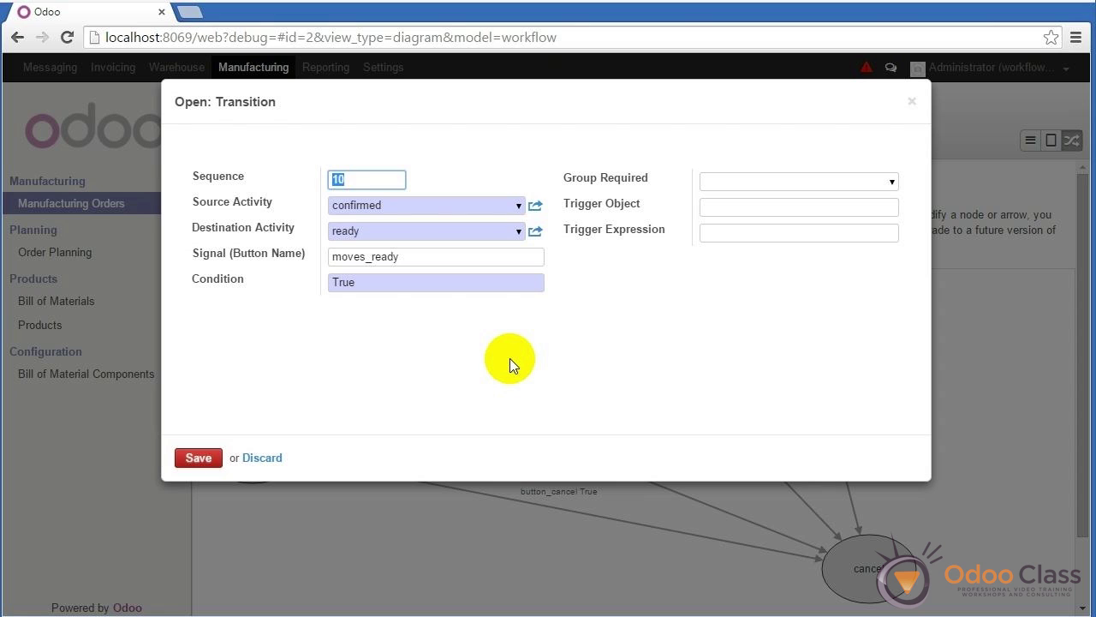
- Select the True condition, close the transition unchanged, and nudge the confirmed node
{"action": "left_click", "coordinate": [399, 286]}
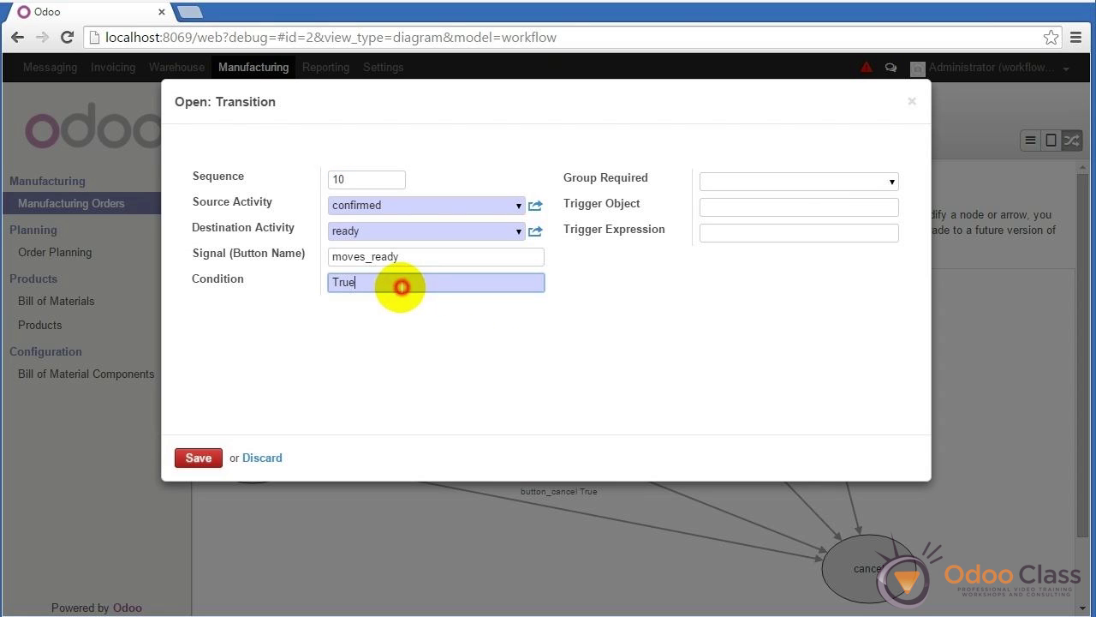
{"action": "left_click_drag", "start_coordinate": [399, 286], "coordinate": [311, 286]}
{"action": "left_click_drag", "start_coordinate": [380, 283], "coordinate": [336, 283]}
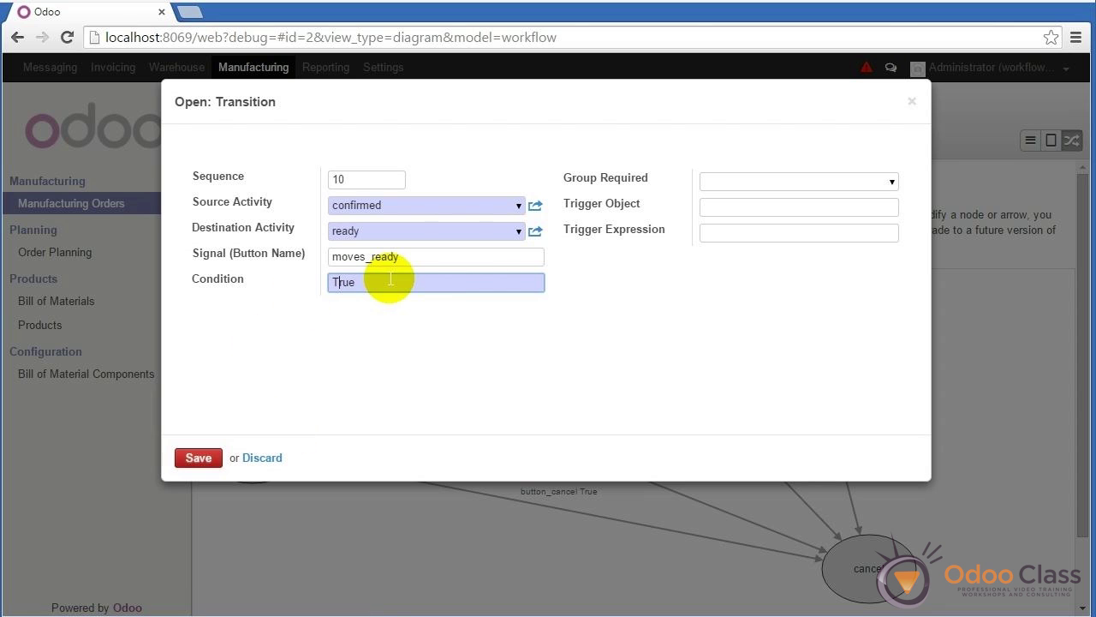
{"action": "left_click", "coordinate": [913, 102]}
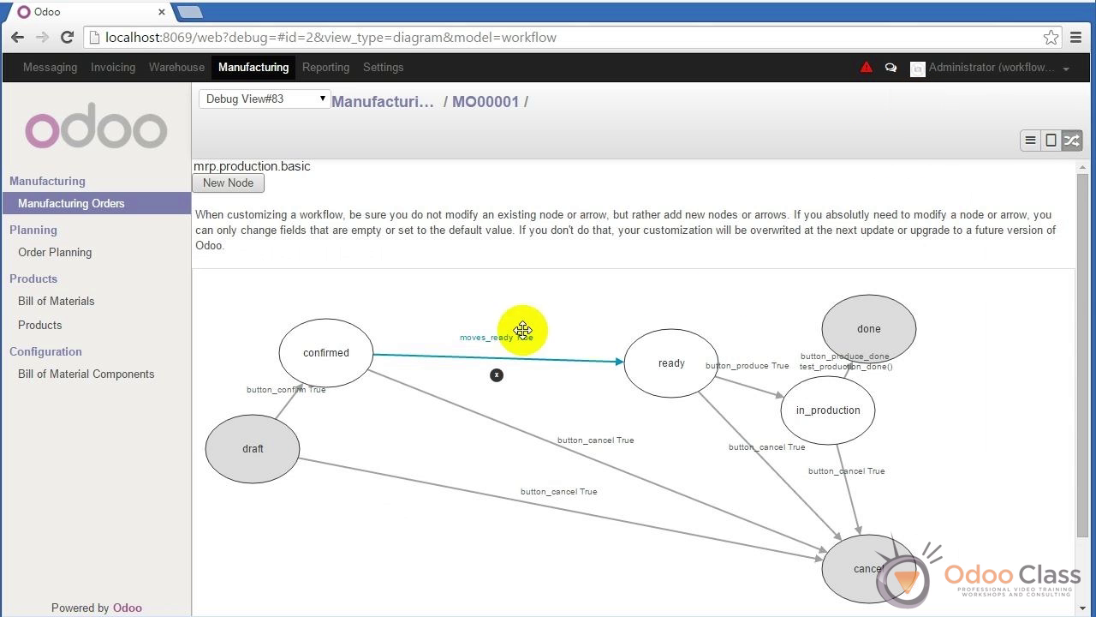
{"action": "mouse_move", "coordinate": [365, 360]}
{"action": "left_mouse_down"}
{"action": "mouse_move", "coordinate": [374, 321]}
{"action": "mouse_move", "coordinate": [372, 353]}
{"action": "left_mouse_up"}
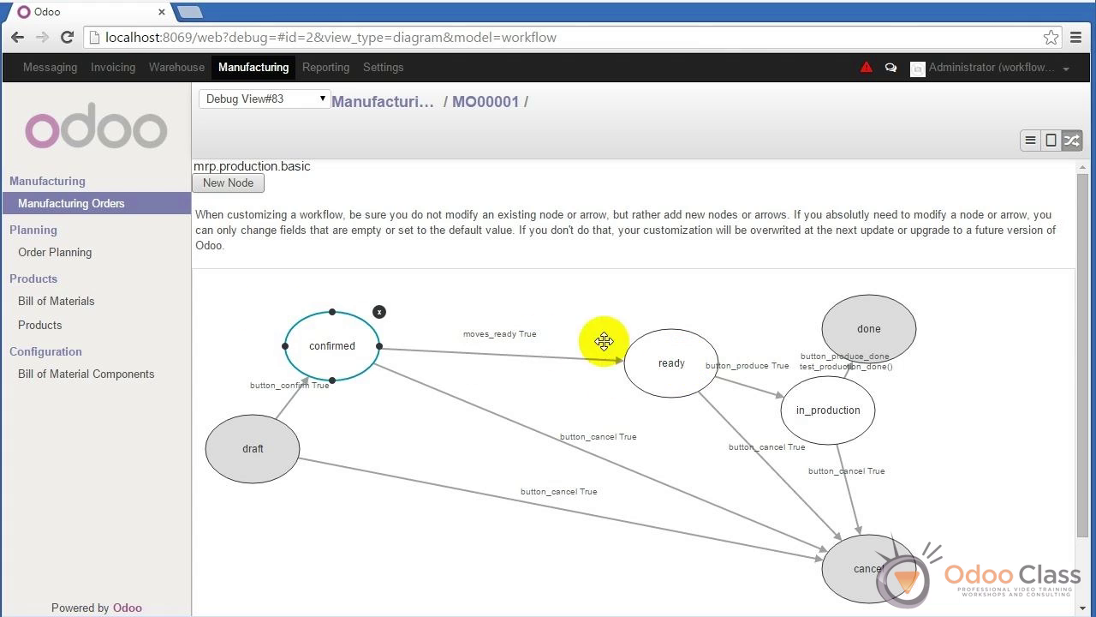
{"action": "left_click_drag", "start_coordinate": [315, 360], "coordinate": [359, 378]}
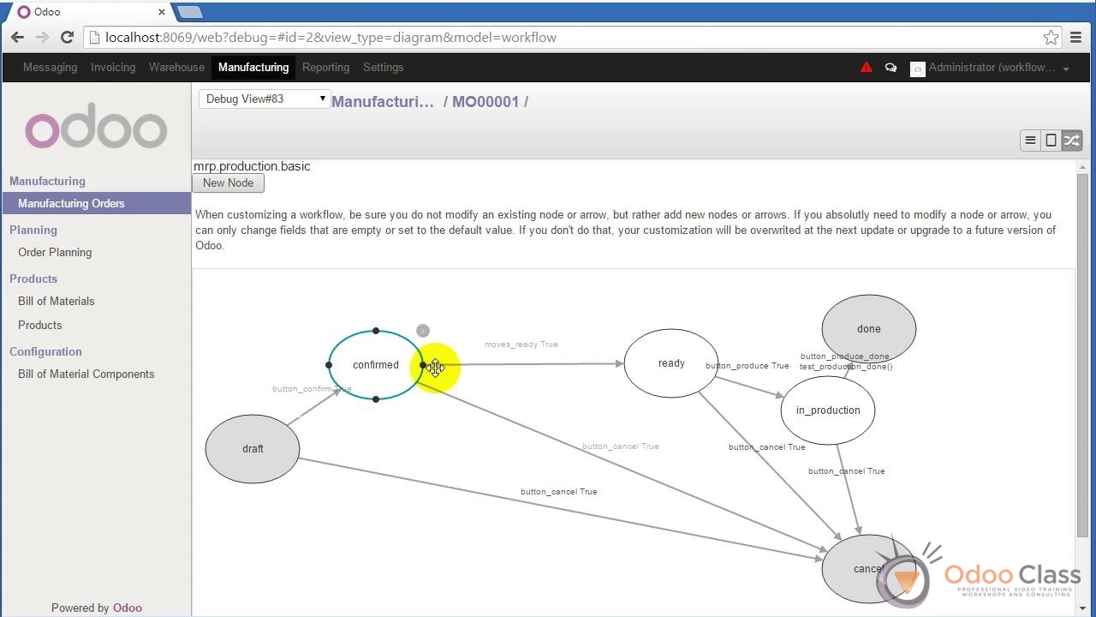
- Reopen moves_ready, replace the condition True with (x_approval == True), and save
{"action": "double_click", "coordinate": [529, 370]}
{"action": "left_click", "coordinate": [402, 284]}
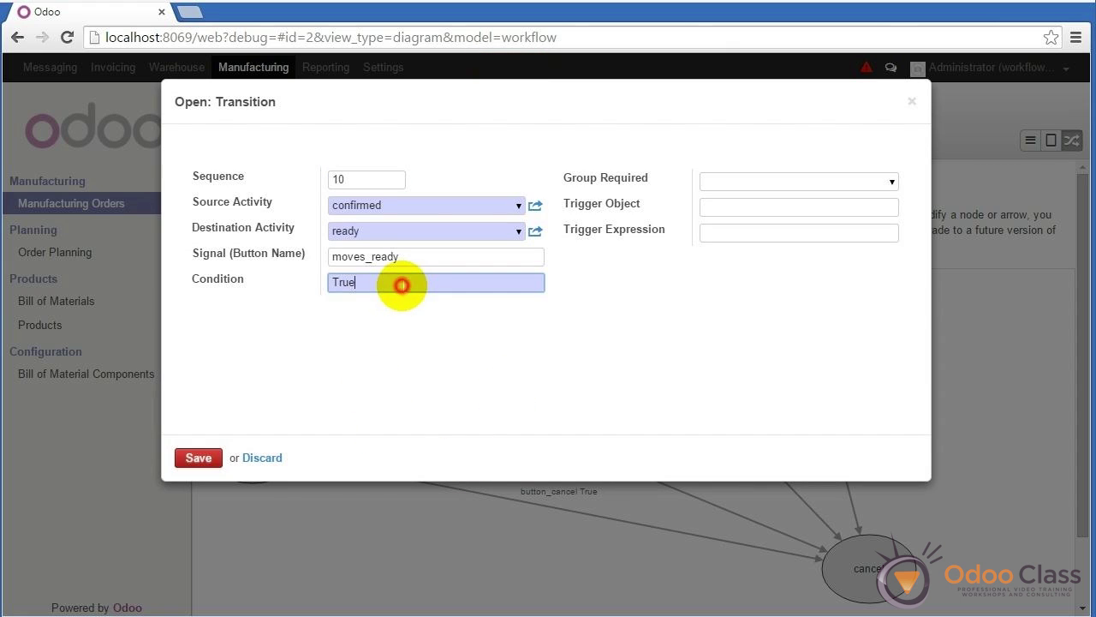
{"action": "left_click_drag", "start_coordinate": [401, 283], "coordinate": [210, 275]}
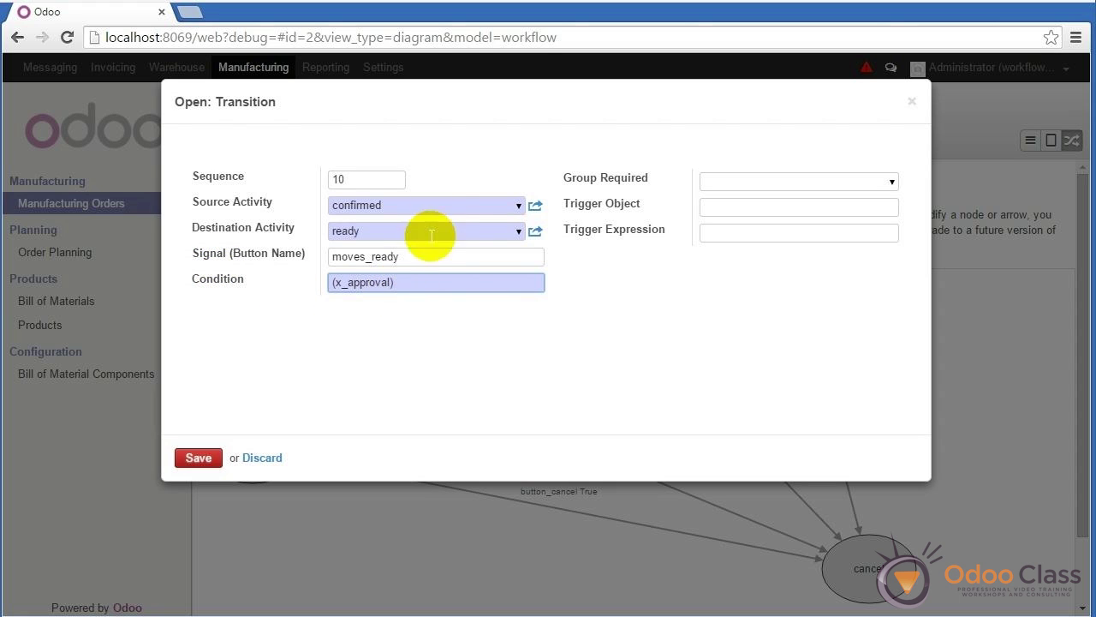
{"action": "left_click", "coordinate": [392, 282]}
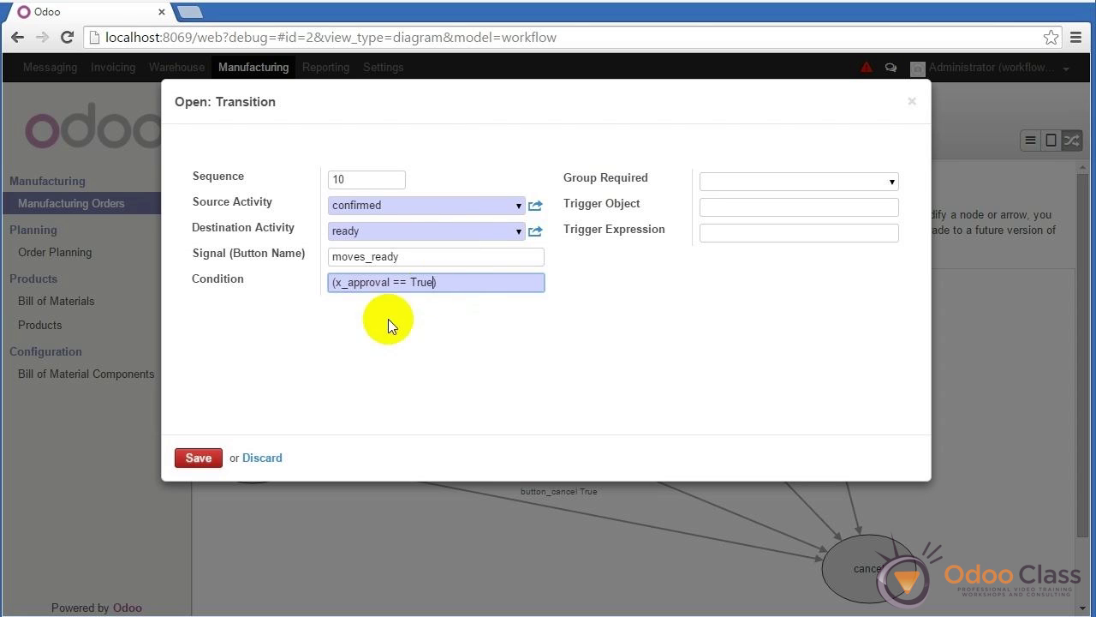
{"action": "left_click", "coordinate": [203, 459]}
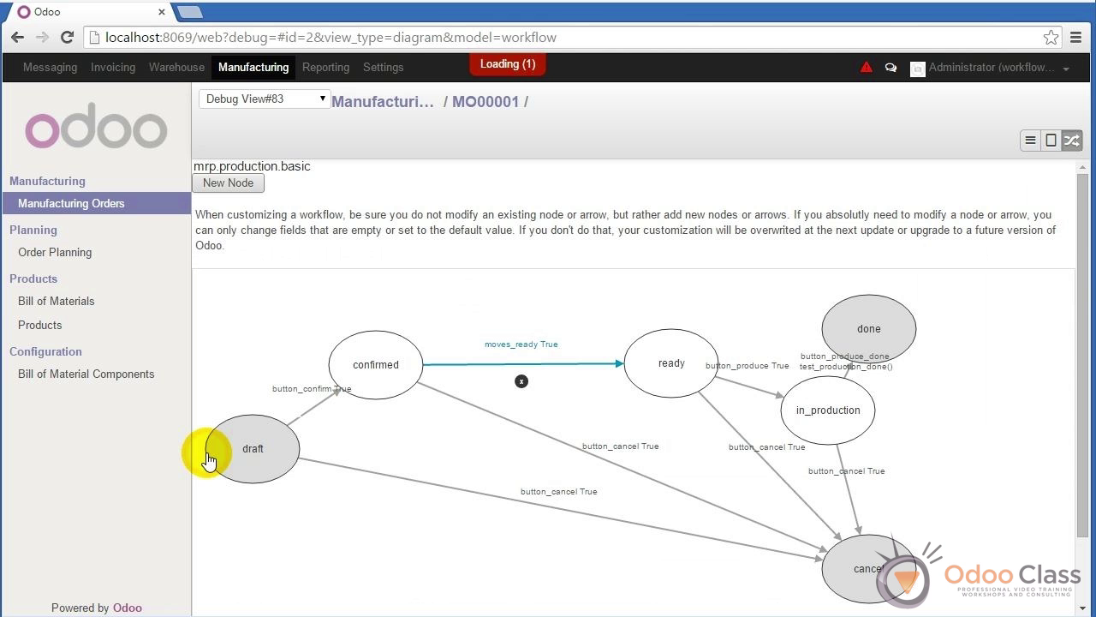
- Rearrange the confirmed and ready nodes and view the confirmed activity without changes
{"action": "left_click_drag", "start_coordinate": [416, 470], "coordinate": [399, 363]}
{"action": "left_click_drag", "start_coordinate": [563, 457], "coordinate": [643, 345]}
{"action": "left_click_drag", "start_coordinate": [433, 364], "coordinate": [452, 454]}
{"action": "left_click_drag", "start_coordinate": [626, 354], "coordinate": [637, 360]}
{"action": "left_click_drag", "start_coordinate": [421, 426], "coordinate": [414, 409]}
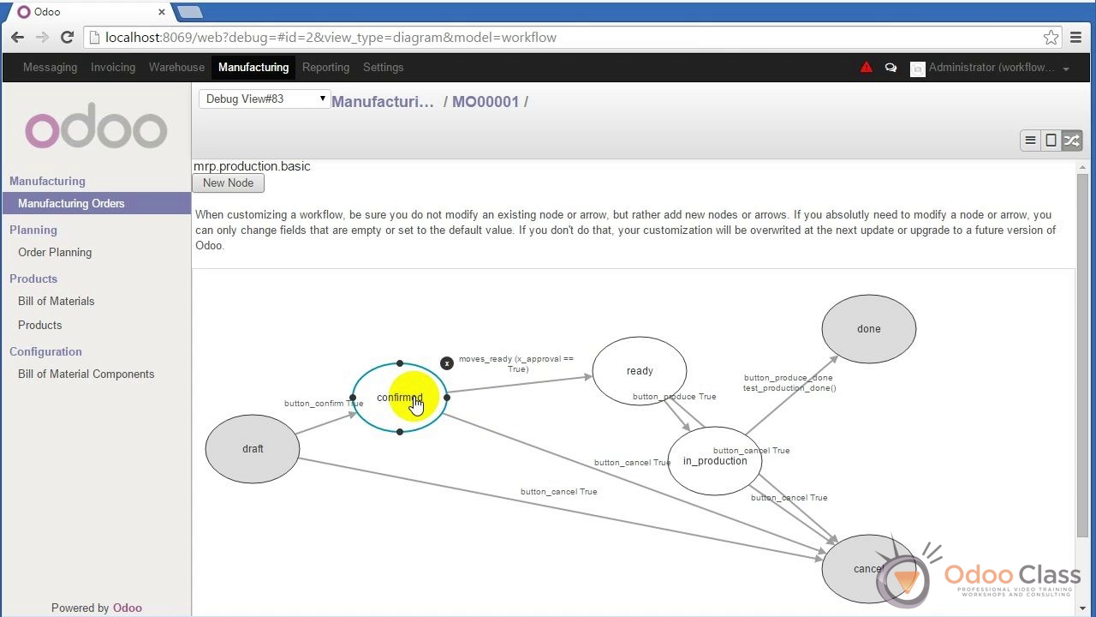
{"action": "double_click", "coordinate": [414, 398]}
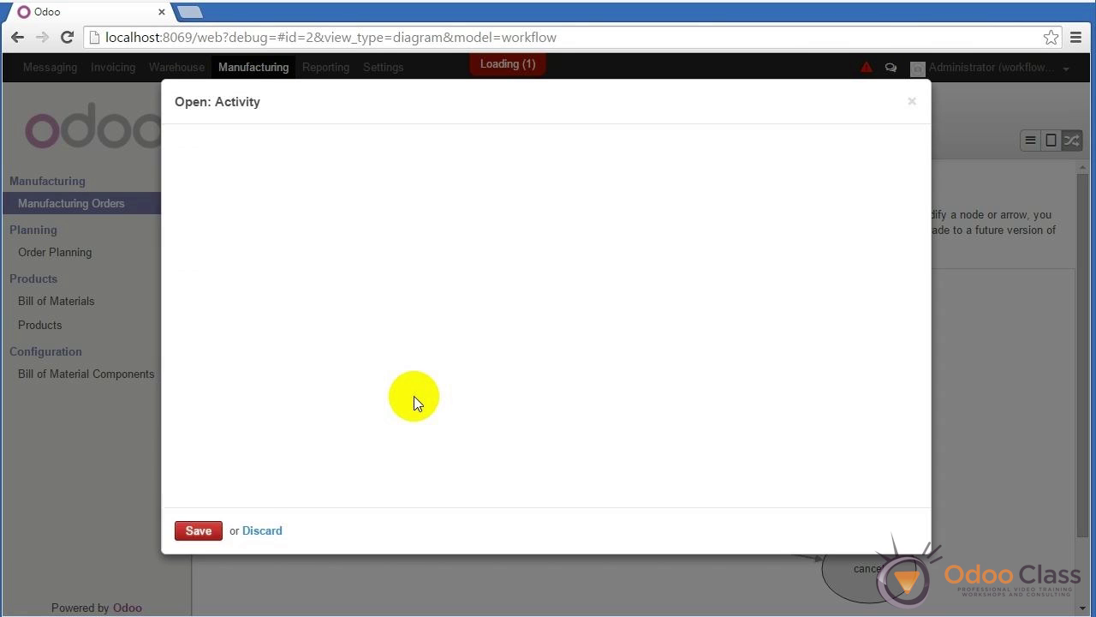
{"action": "left_click", "coordinate": [903, 103]}
- Change the confirmed→ready transition's condition to (x_approval = False) and save it
{"action": "double_click", "coordinate": [523, 391]}
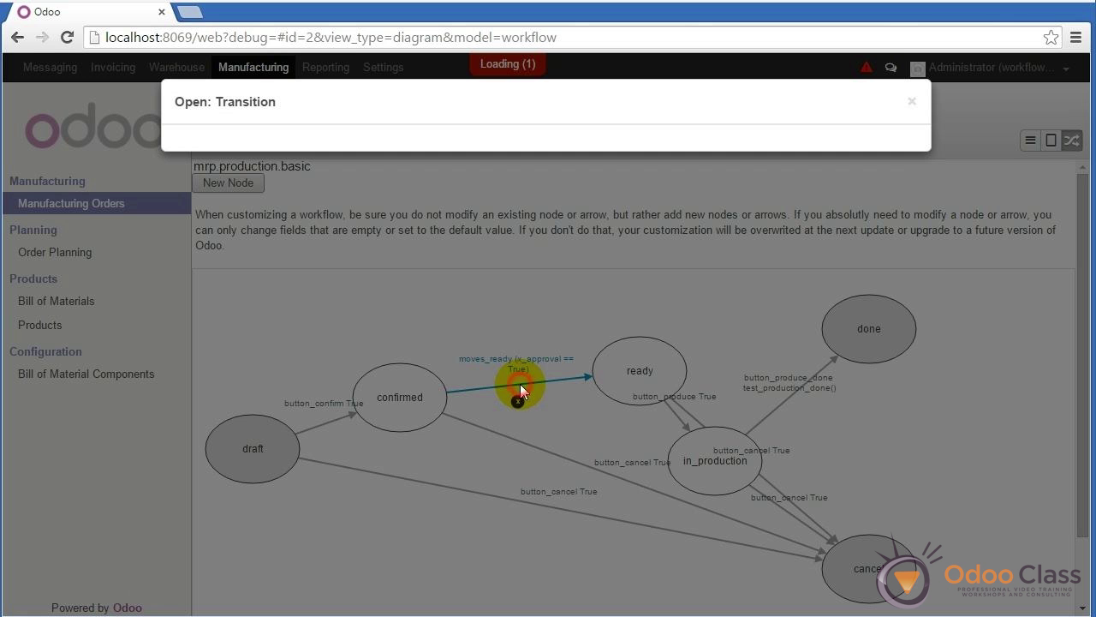
{"action": "left_click", "coordinate": [411, 285]}
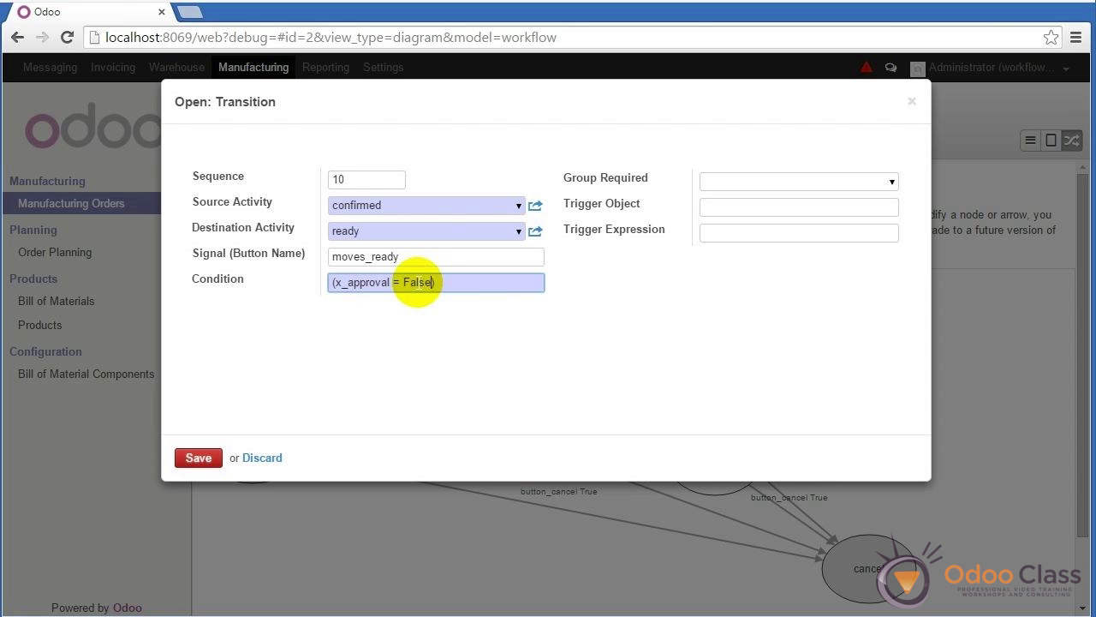
{"action": "left_click", "coordinate": [198, 457]}
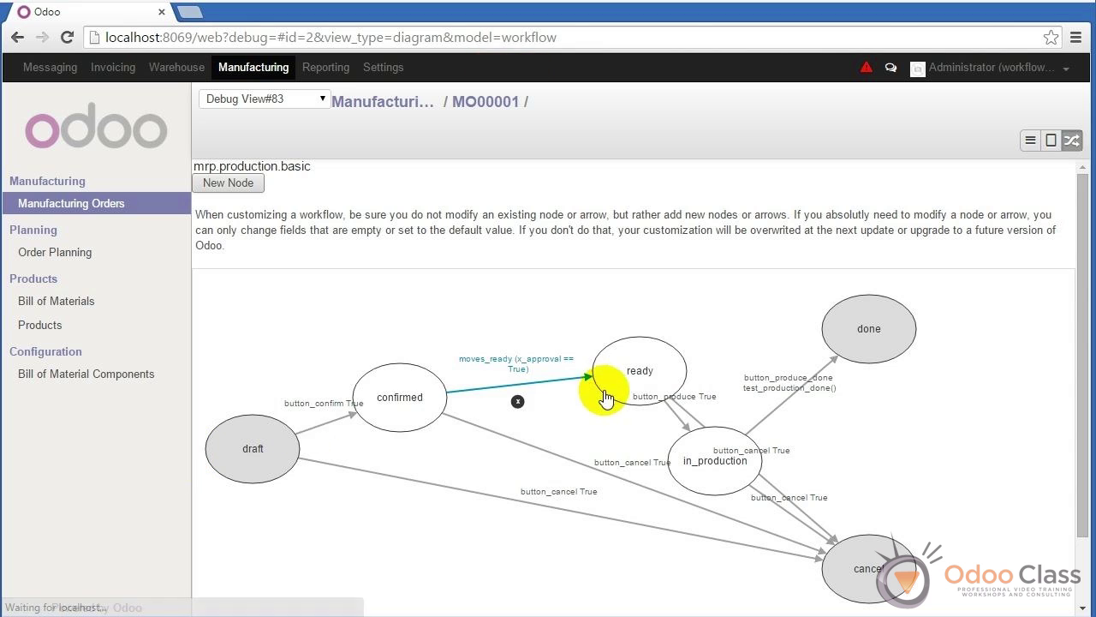
- Reposition the confirmed and ready nodes and pan the diagram lower on the canvas
{"action": "left_click", "coordinate": [430, 447]}
{"action": "left_click_drag", "start_coordinate": [409, 439], "coordinate": [395, 345]}
{"action": "left_click_drag", "start_coordinate": [540, 436], "coordinate": [610, 349]}
{"action": "left_click_drag", "start_coordinate": [392, 372], "coordinate": [377, 350]}
{"action": "left_click", "coordinate": [599, 388]}
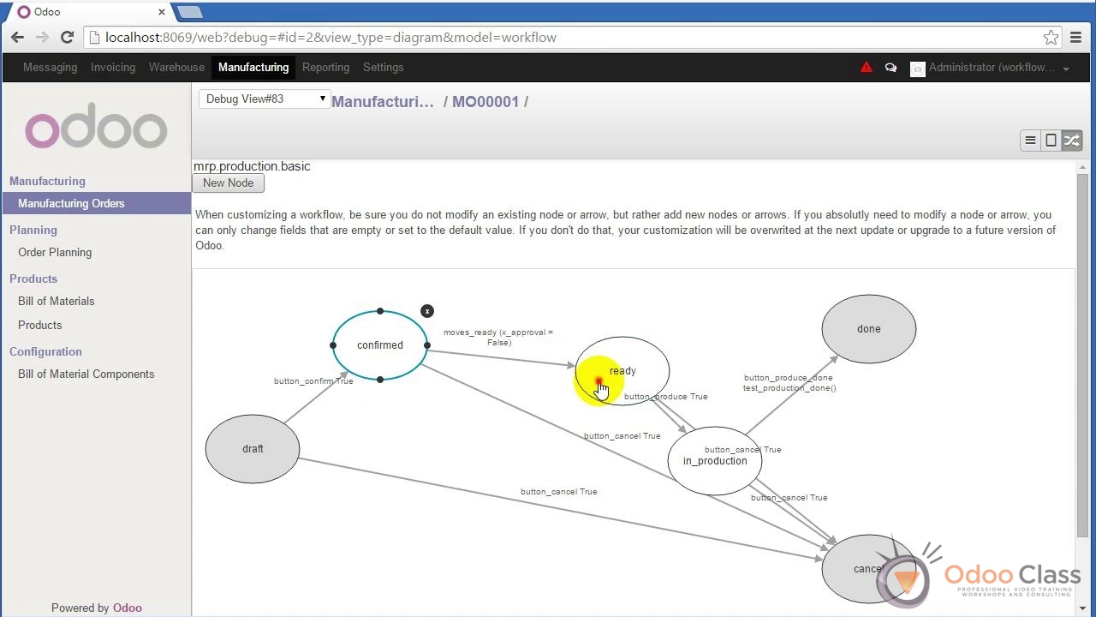
{"action": "left_click_drag", "start_coordinate": [599, 388], "coordinate": [604, 398]}
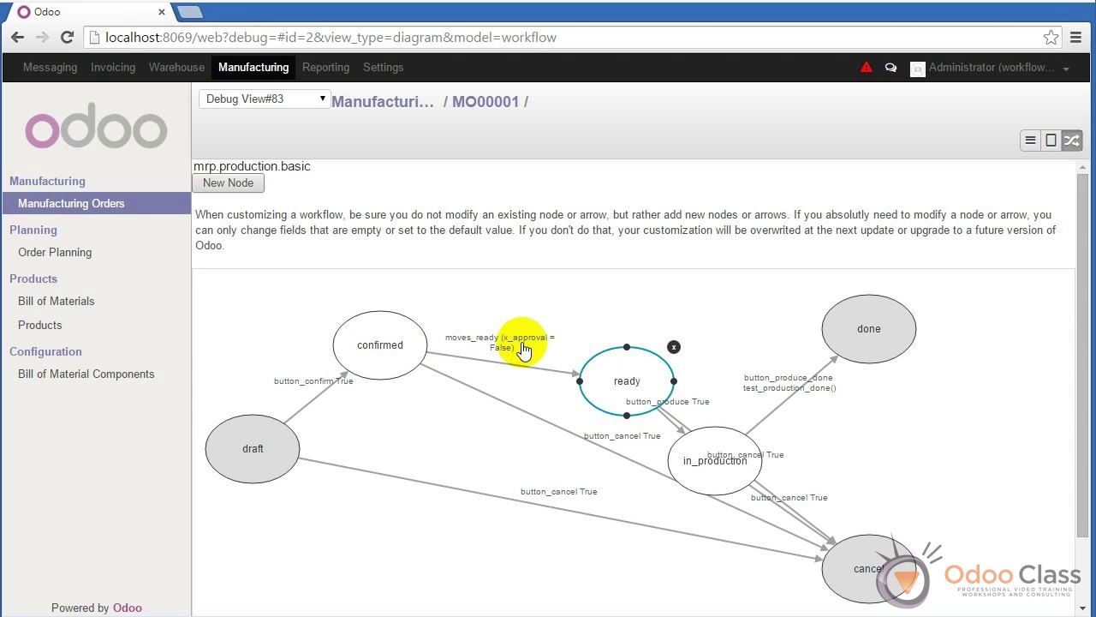
{"action": "left_click_drag", "start_coordinate": [391, 340], "coordinate": [439, 316]}
{"action": "left_click_drag", "start_coordinate": [630, 386], "coordinate": [683, 370]}
{"action": "left_click_drag", "start_coordinate": [560, 410], "coordinate": [547, 506]}
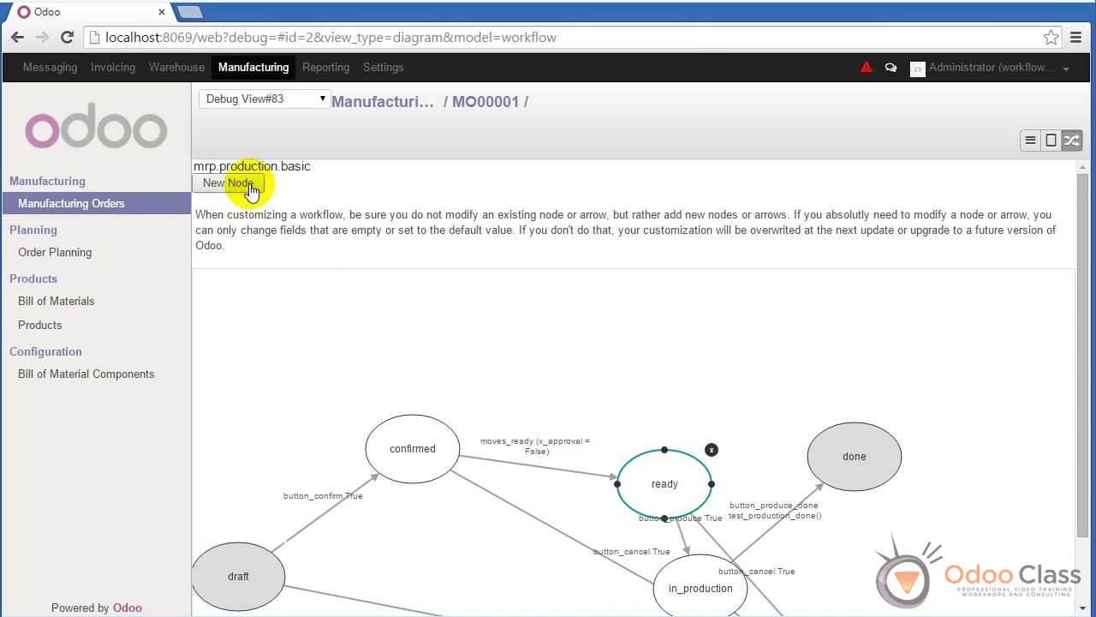
- Create a new workflow node named 'Engineering Approval' and save it
{"action": "left_click", "coordinate": [249, 183]}
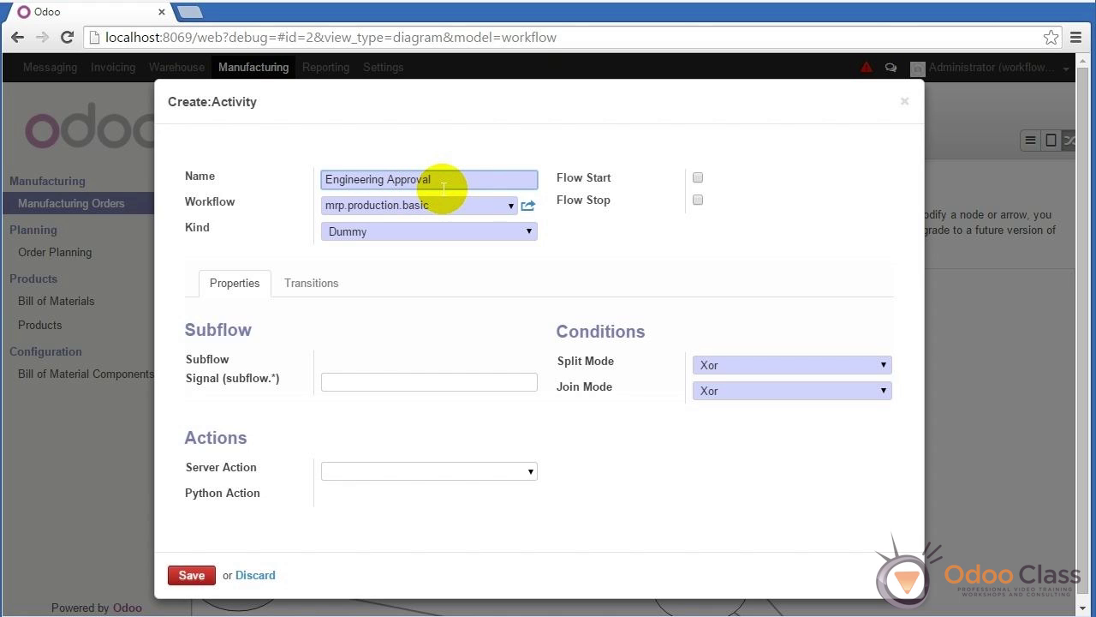
{"action": "left_click", "coordinate": [205, 581]}
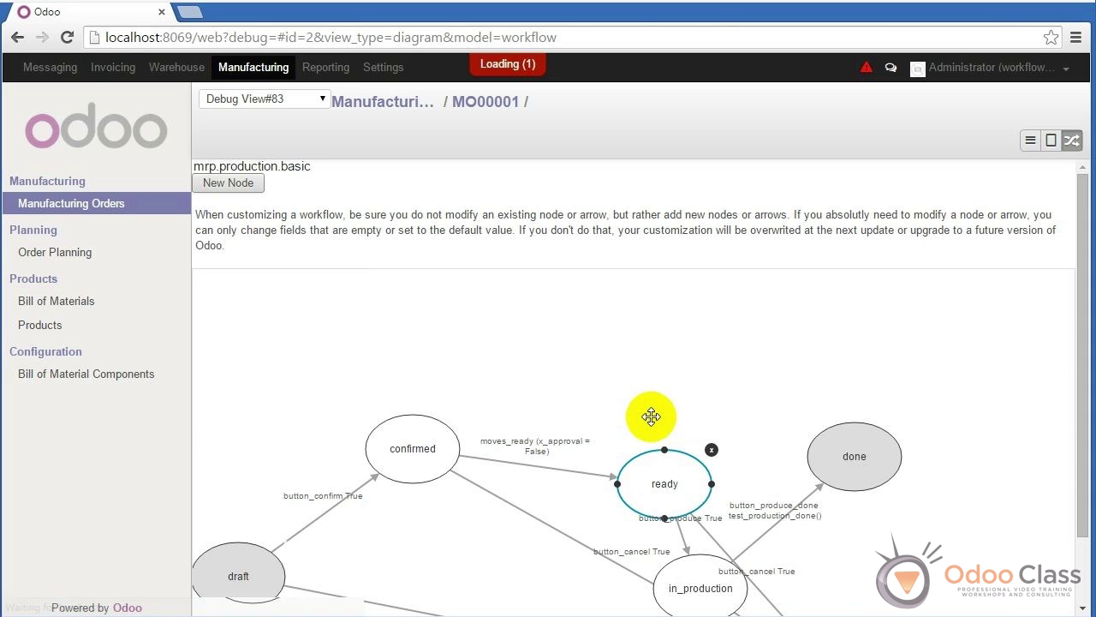
- Reposition Engineering Approval, confirmed and ready, with ready above in_production
{"action": "left_click_drag", "start_coordinate": [220, 568], "coordinate": [585, 348]}
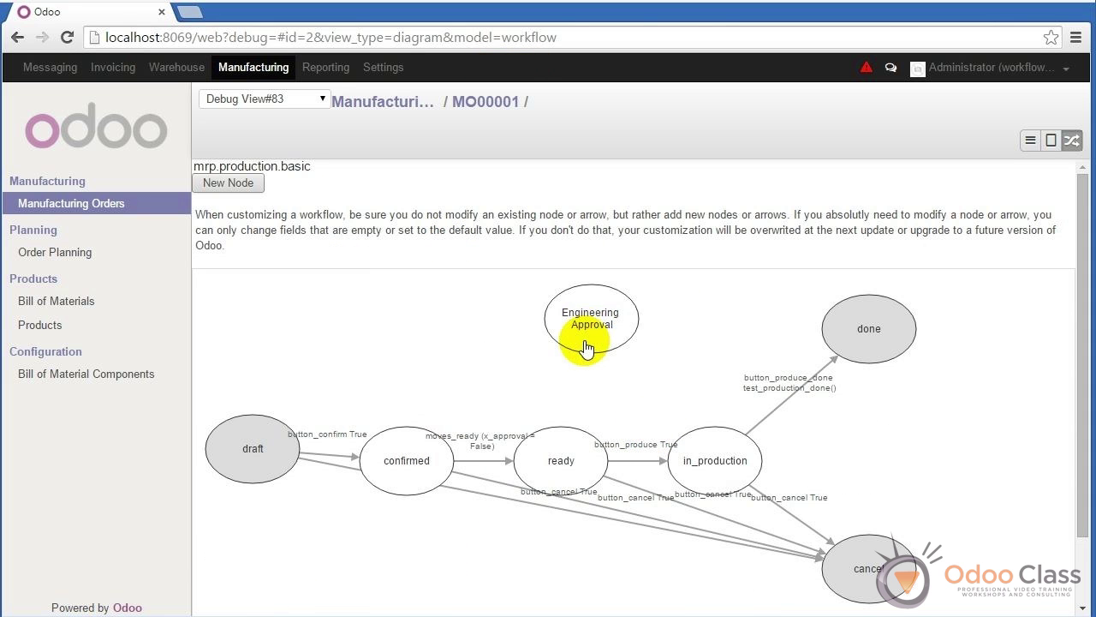
{"action": "left_click_drag", "start_coordinate": [411, 473], "coordinate": [426, 371]}
{"action": "left_click_drag", "start_coordinate": [543, 455], "coordinate": [698, 347]}
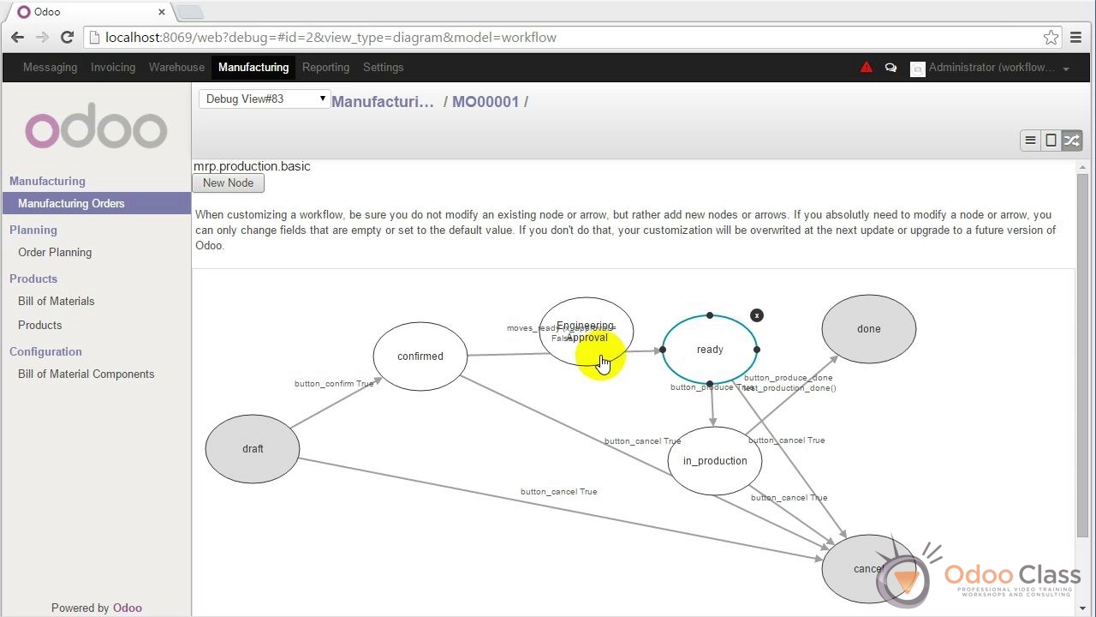
{"action": "mouse_move", "coordinate": [598, 358]}
{"action": "left_mouse_down"}
{"action": "mouse_move", "coordinate": [533, 325]}
{"action": "mouse_move", "coordinate": [619, 350]}
{"action": "mouse_move", "coordinate": [594, 350]}
{"action": "left_mouse_up"}
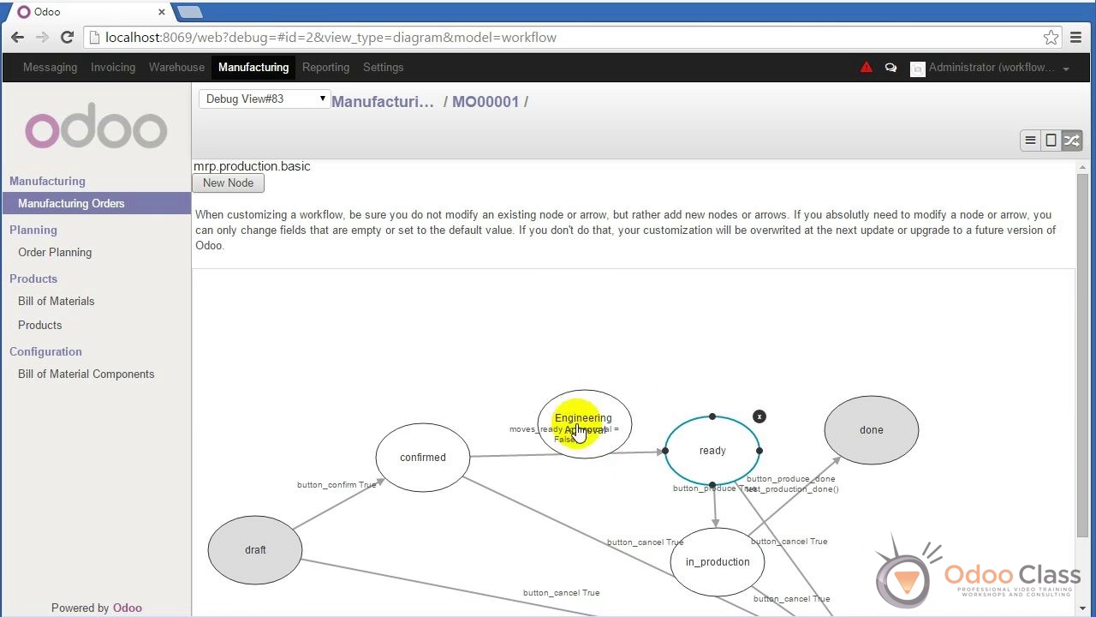
- Lift Engineering Approval above the other nodes and link confirmed to it with a transition
{"action": "left_click_drag", "start_coordinate": [572, 418], "coordinate": [567, 343]}
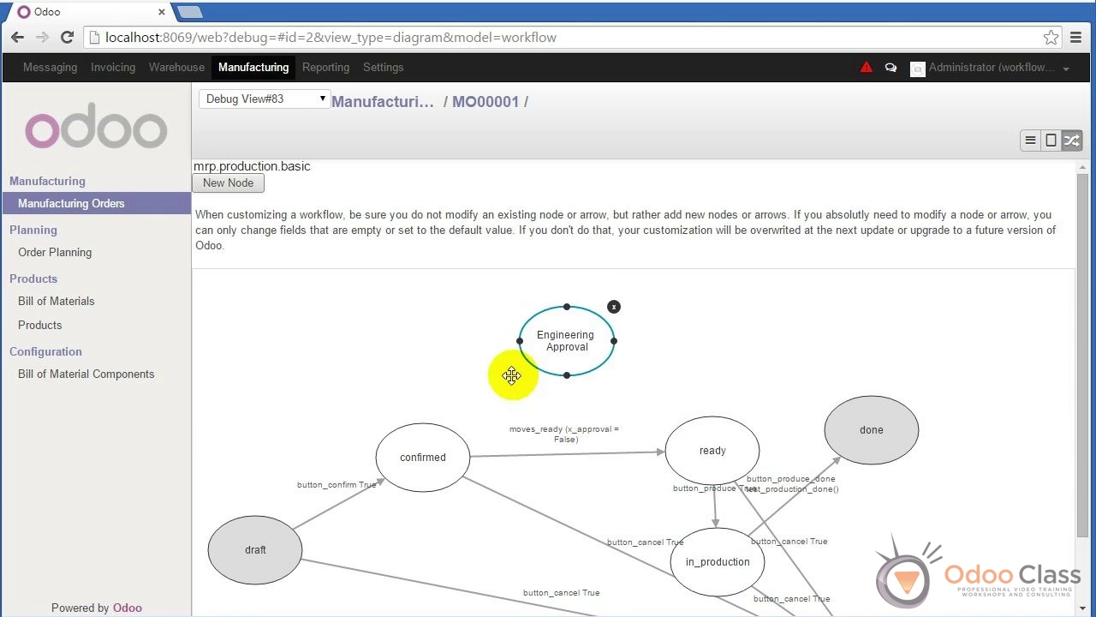
{"action": "left_click", "coordinate": [428, 452]}
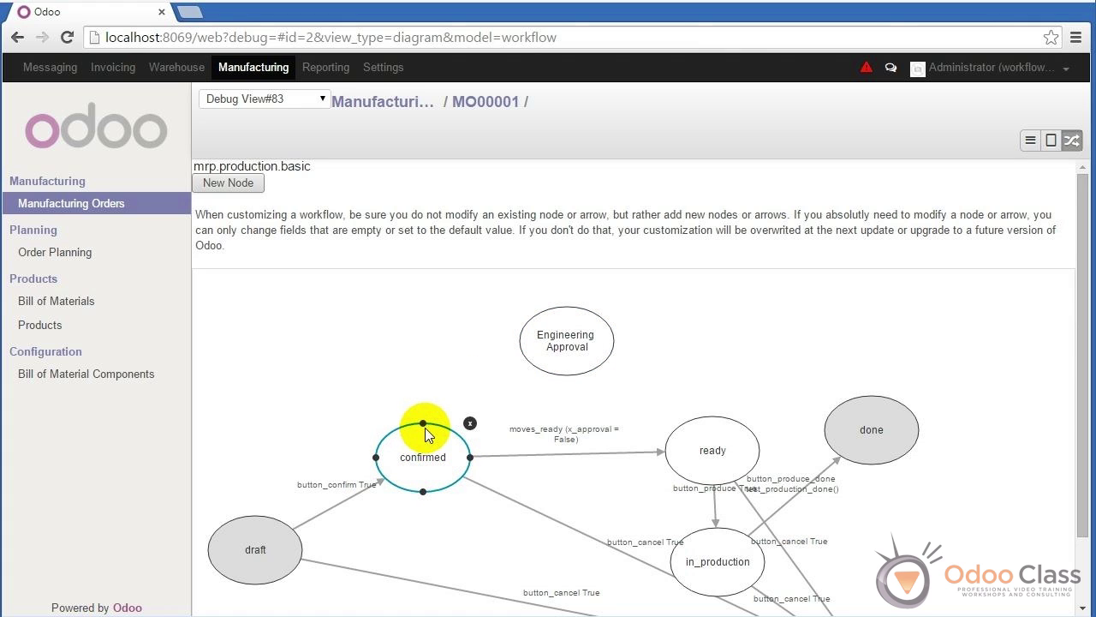
{"action": "left_click_drag", "start_coordinate": [423, 423], "coordinate": [559, 346]}
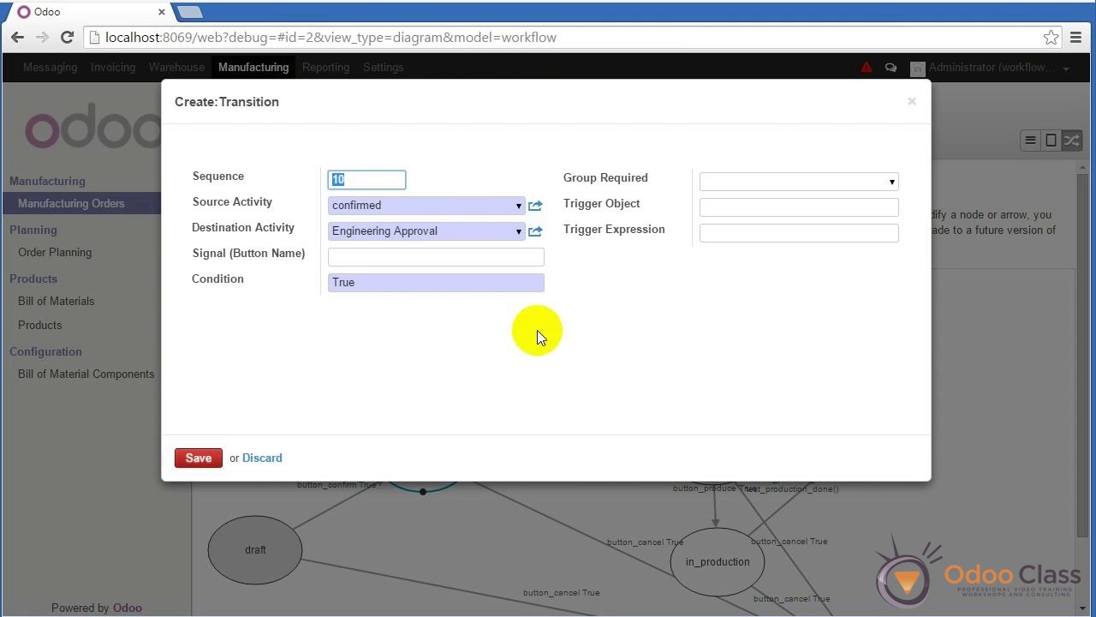
- Replace the transition's True condition with (x_approval == True)
{"action": "left_click", "coordinate": [386, 282]}
{"action": "key", "text": "ctrl+a"}
{"action": "type", "text": "(x_"}
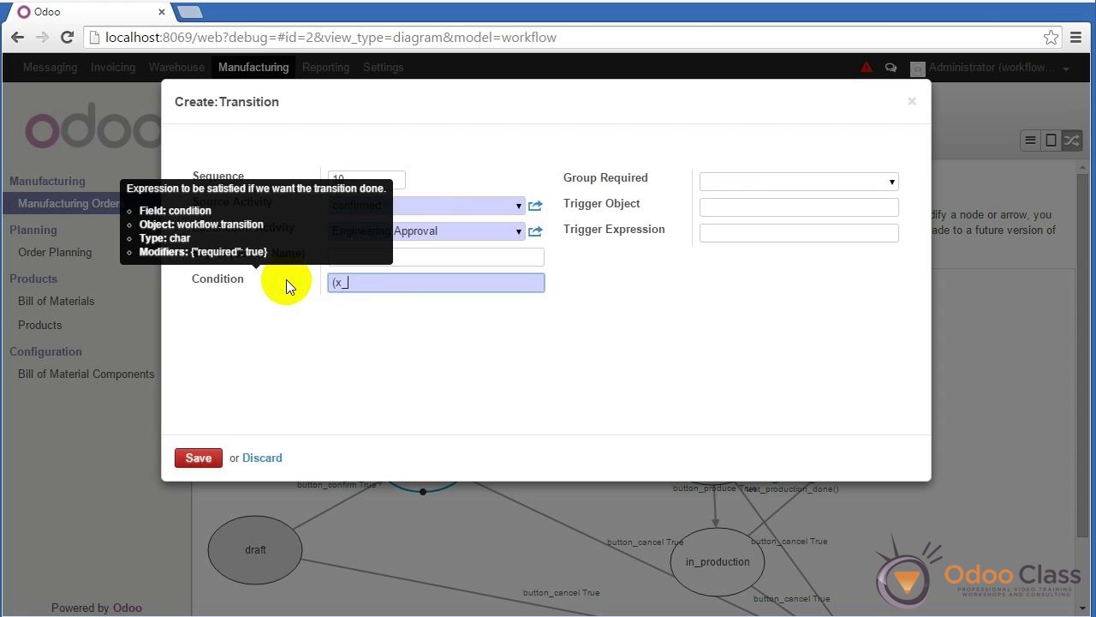
{"action": "type", "text": "approval == True)"}
- Save the confirmed → Engineering Approval transition and move ready below confirmed
{"action": "left_click", "coordinate": [193, 457]}
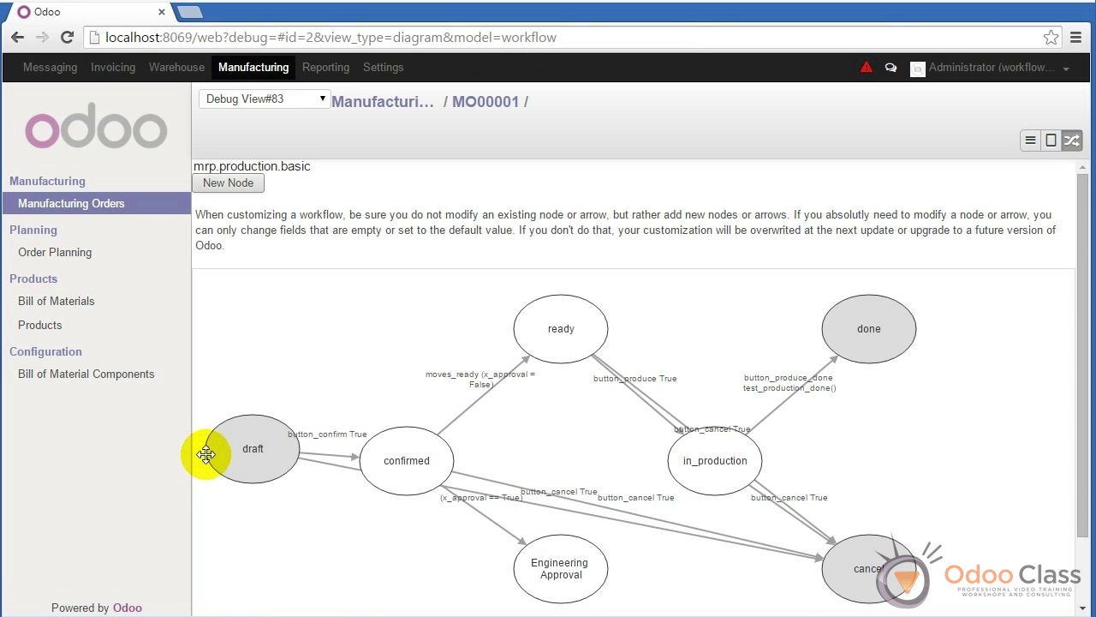
{"action": "left_click_drag", "start_coordinate": [561, 572], "coordinate": [490, 587]}
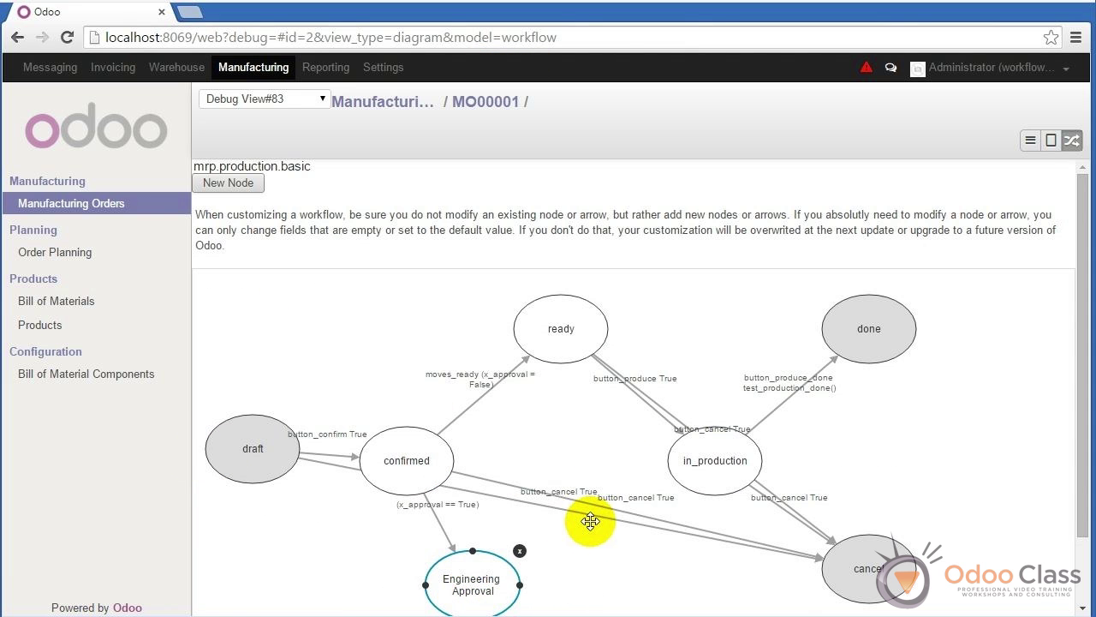
{"action": "left_click_drag", "start_coordinate": [582, 538], "coordinate": [580, 465]}
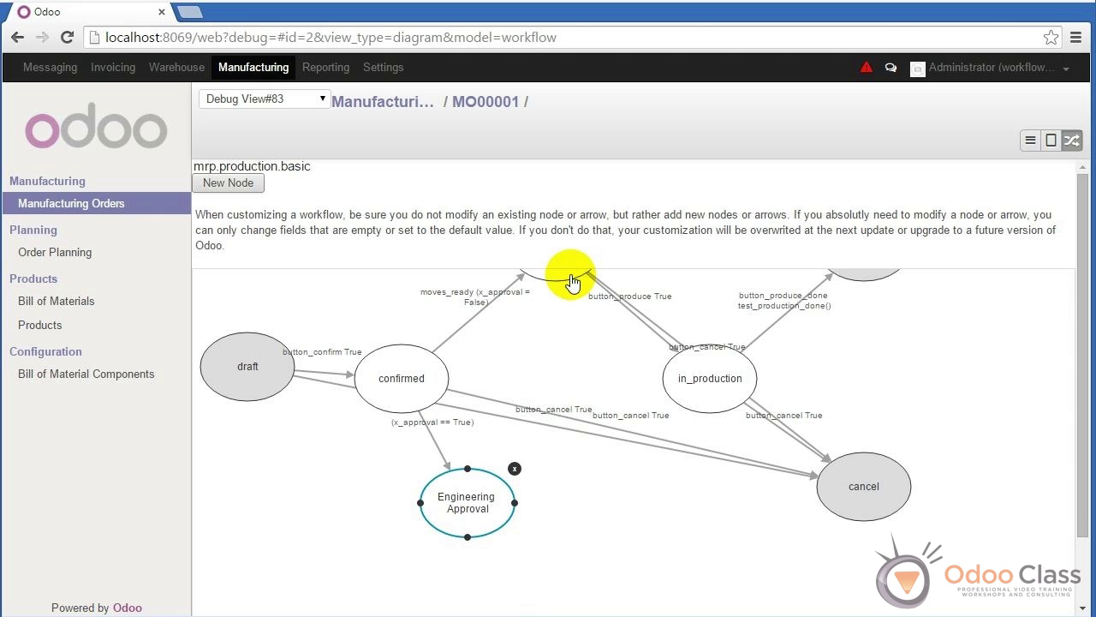
{"action": "left_click_drag", "start_coordinate": [563, 279], "coordinate": [567, 412]}
{"action": "left_click_drag", "start_coordinate": [587, 471], "coordinate": [607, 570]}
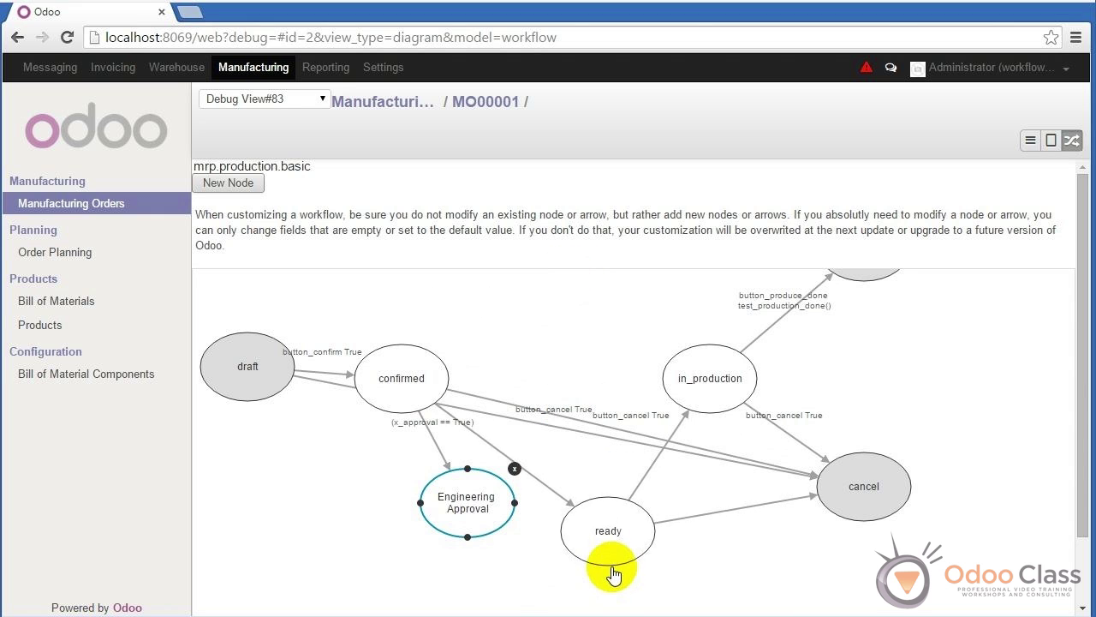
{"action": "left_click_drag", "start_coordinate": [420, 385], "coordinate": [450, 347]}
- Place Engineering Approval left of ready and draw a transition from it to ready
{"action": "left_click_drag", "start_coordinate": [499, 523], "coordinate": [404, 546]}
{"action": "left_click_drag", "start_coordinate": [617, 548], "coordinate": [547, 558]}
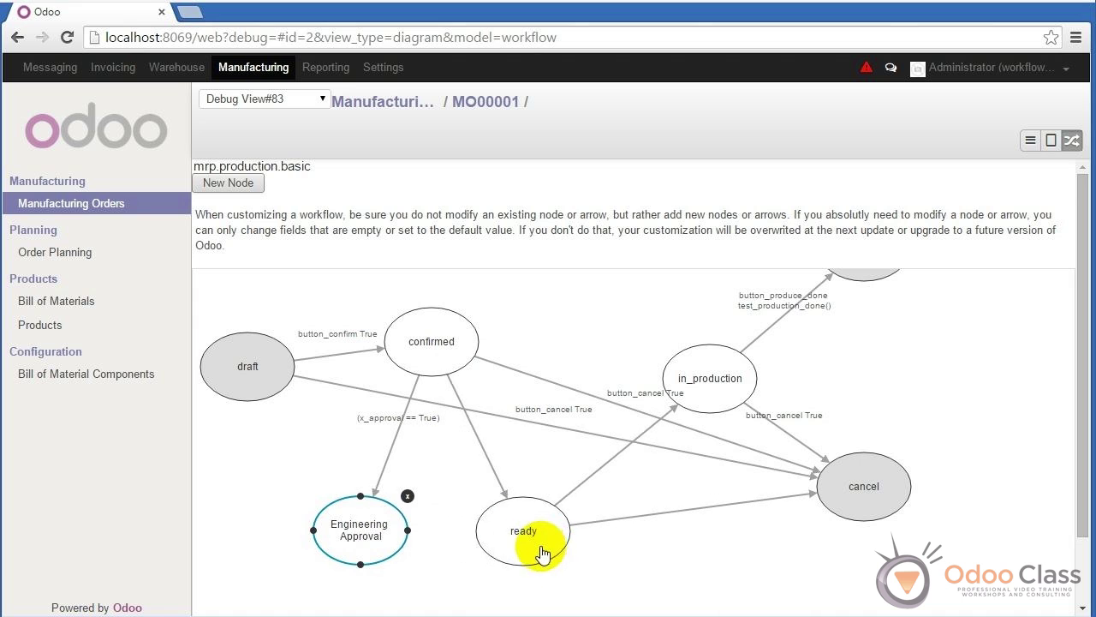
{"action": "left_click_drag", "start_coordinate": [340, 533], "coordinate": [278, 527]}
{"action": "left_click_drag", "start_coordinate": [544, 512], "coordinate": [498, 565]}
{"action": "left_click_drag", "start_coordinate": [305, 500], "coordinate": [272, 531]}
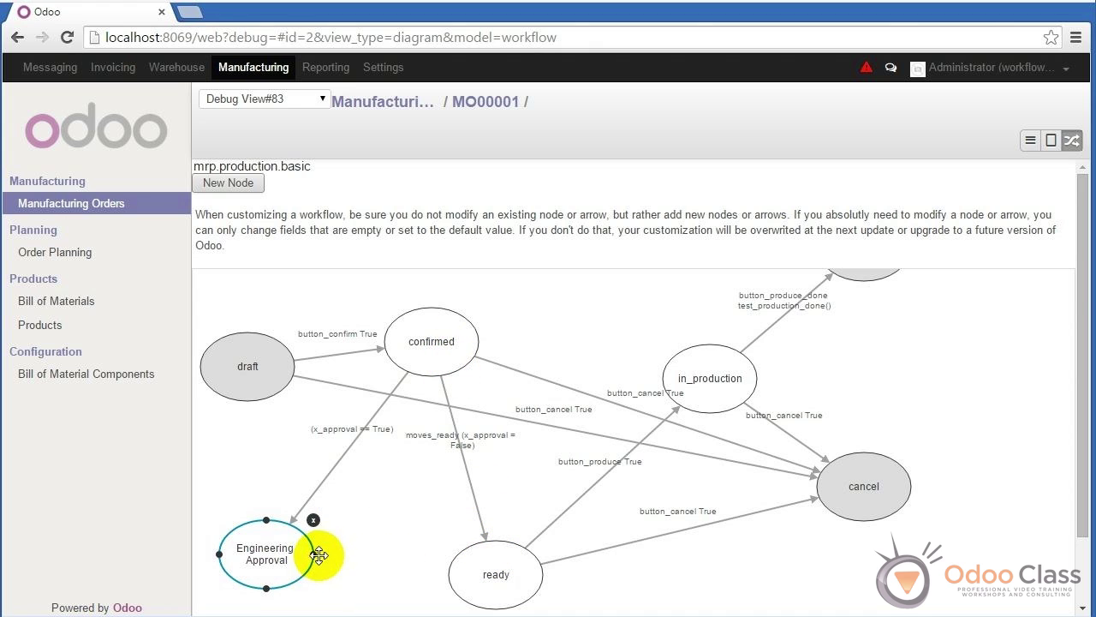
{"action": "left_click_drag", "start_coordinate": [312, 555], "coordinate": [489, 583]}
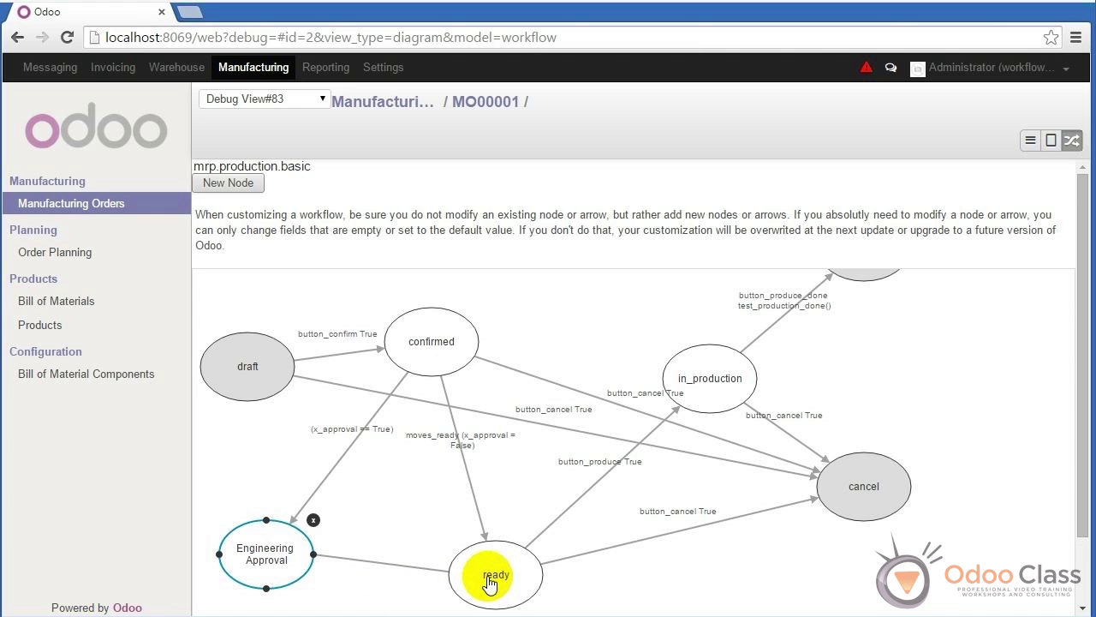
{"action": "left_click_drag", "start_coordinate": [488, 580], "coordinate": [488, 575]}
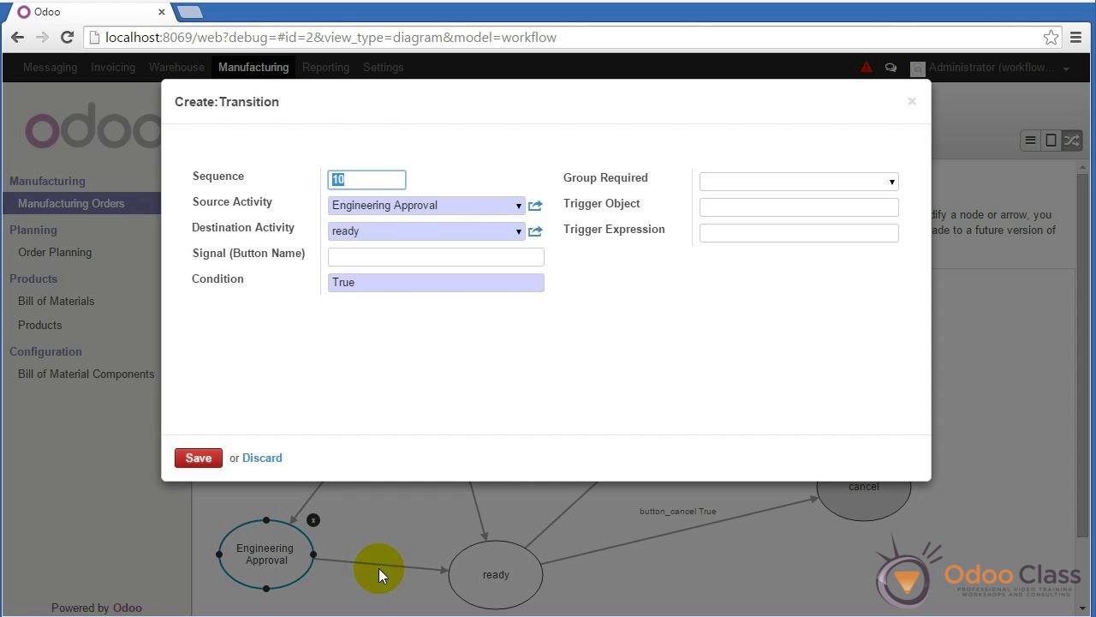
- Give the Engineering Approval → ready transition the signal button_approval and save it
{"action": "left_click", "coordinate": [351, 256]}
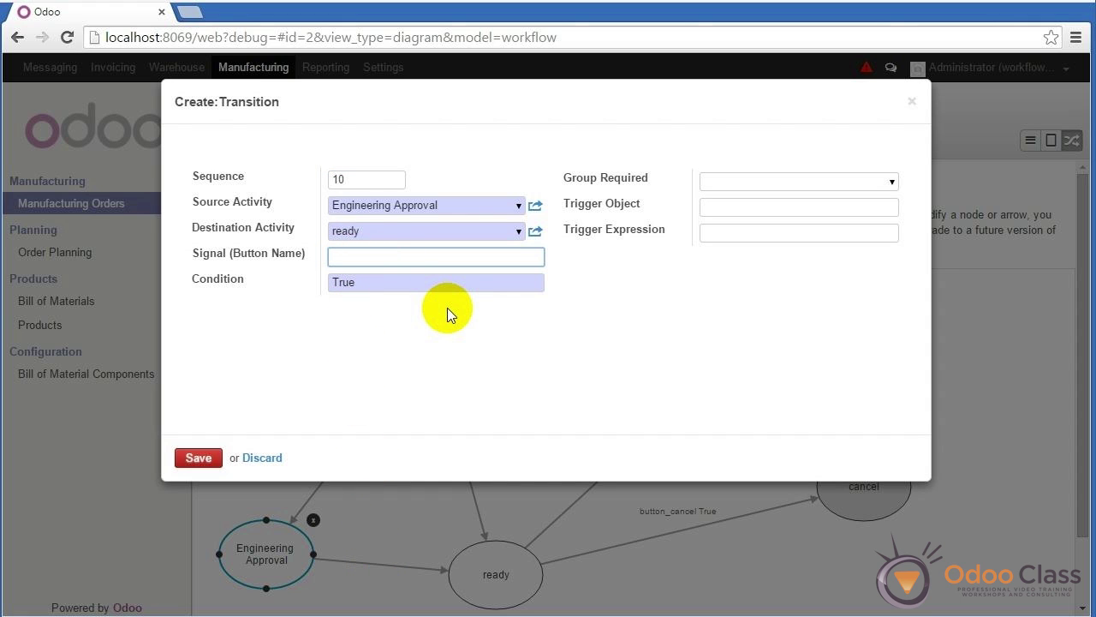
{"action": "type", "text": "button_approval"}
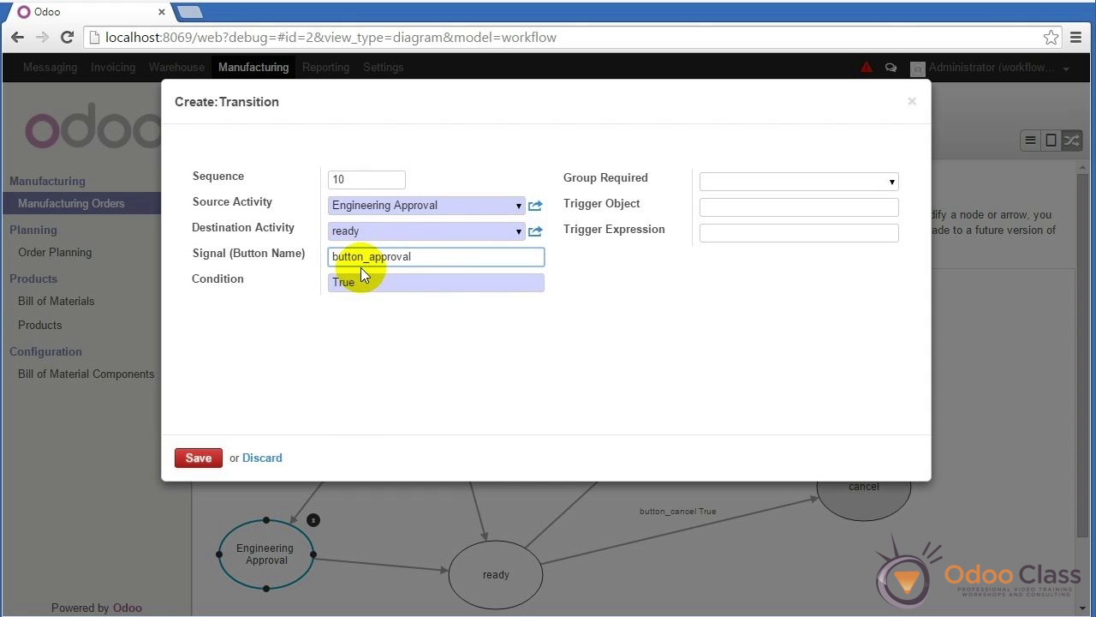
{"action": "left_click", "coordinate": [202, 457]}
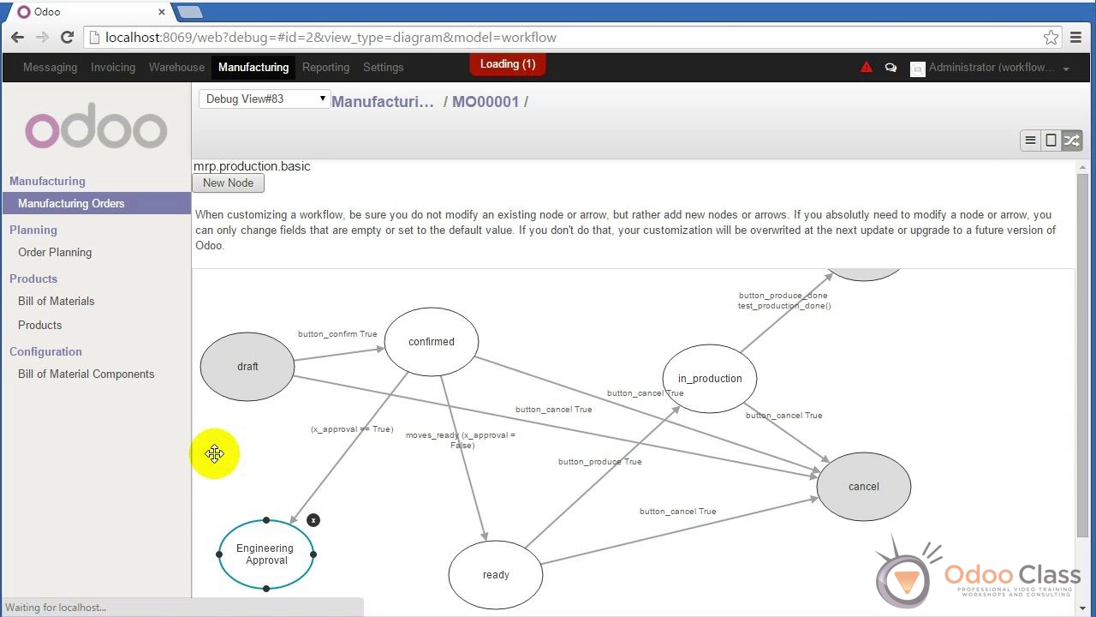
- Spread out the confirmed and Engineering Approval nodes on the canvas
{"action": "left_click", "coordinate": [569, 467]}
{"action": "left_click_drag", "start_coordinate": [531, 509], "coordinate": [420, 569]}
{"action": "left_click_drag", "start_coordinate": [680, 479], "coordinate": [632, 434]}
{"action": "left_click_drag", "start_coordinate": [441, 329], "coordinate": [394, 382]}
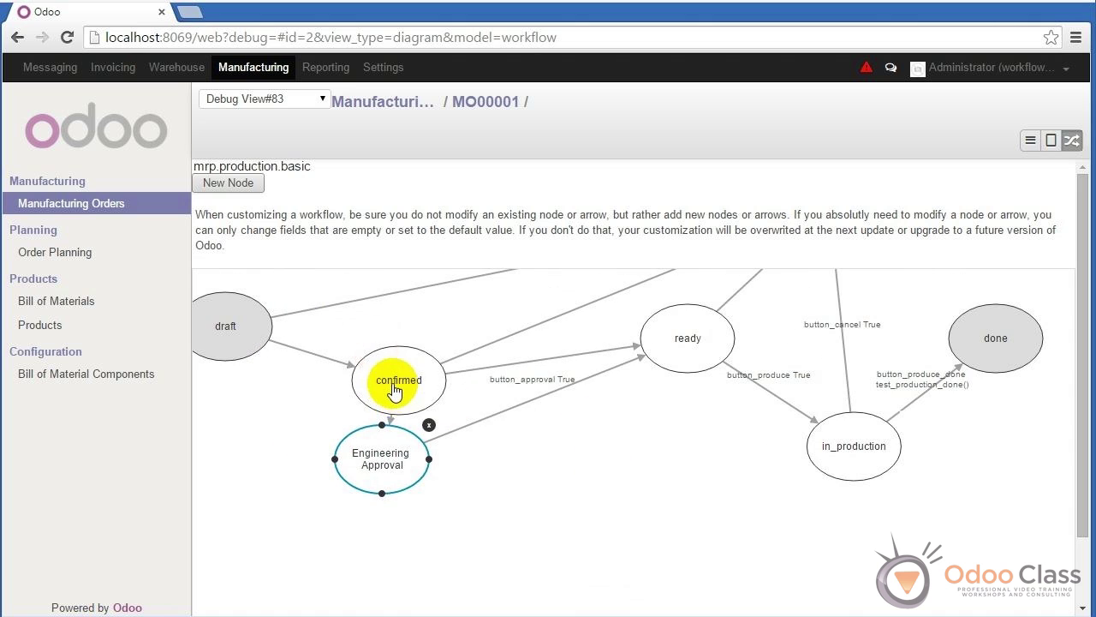
{"action": "left_click_drag", "start_coordinate": [415, 463], "coordinate": [569, 531]}
{"action": "left_click_drag", "start_coordinate": [379, 403], "coordinate": [390, 369]}
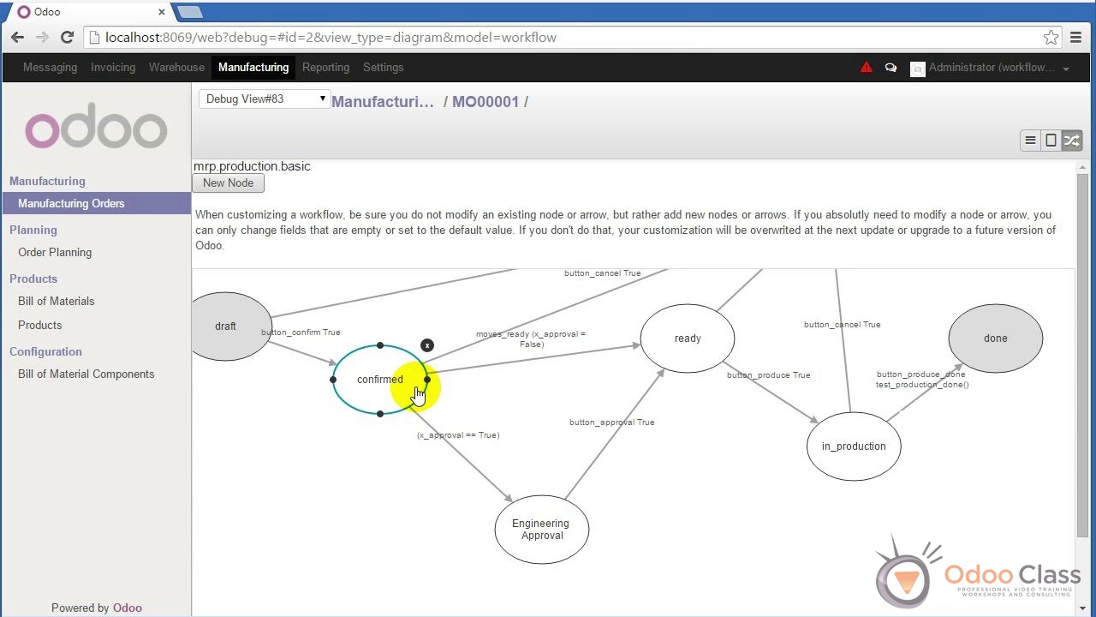
{"action": "mouse_move", "coordinate": [420, 372]}
{"action": "left_mouse_down"}
{"action": "mouse_move", "coordinate": [671, 360]}
{"action": "mouse_move", "coordinate": [673, 404]}
{"action": "mouse_move", "coordinate": [680, 375]}
{"action": "left_mouse_up"}
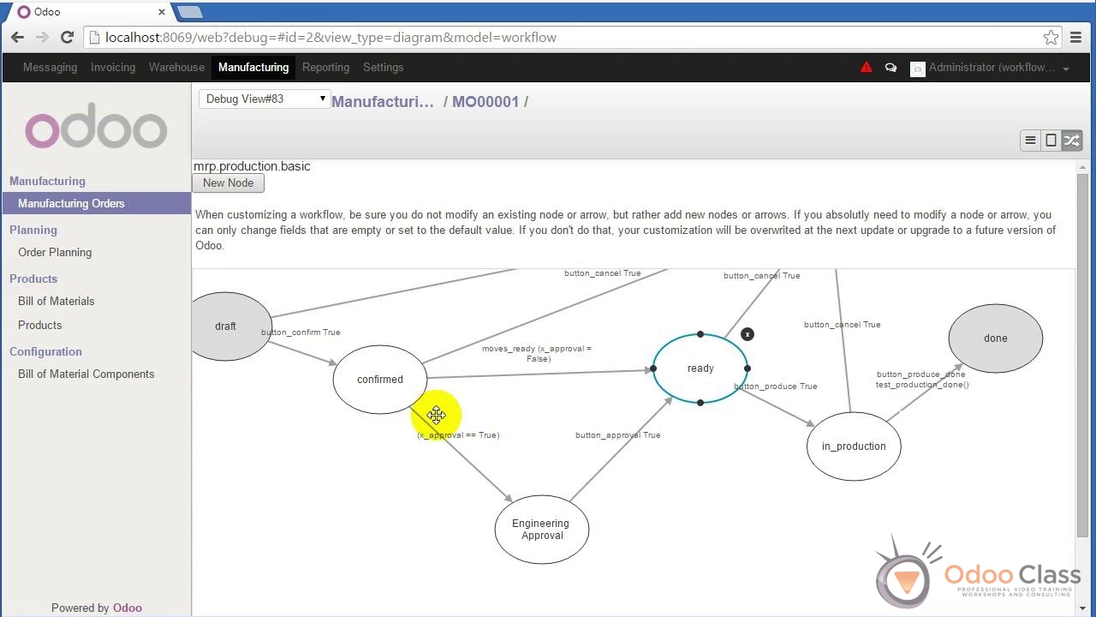
{"action": "left_click_drag", "start_coordinate": [386, 379], "coordinate": [356, 422]}
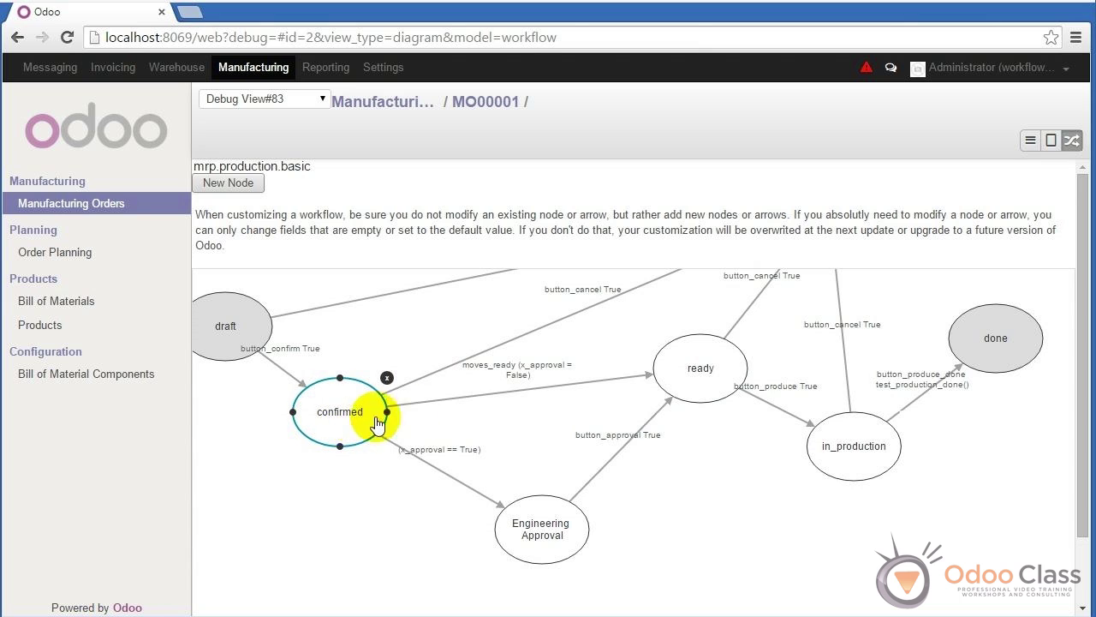
- Move ready and cancel toward the centre, then draw a transition from Engineering Approval to cancel
{"action": "left_click_drag", "start_coordinate": [718, 364], "coordinate": [763, 400]}
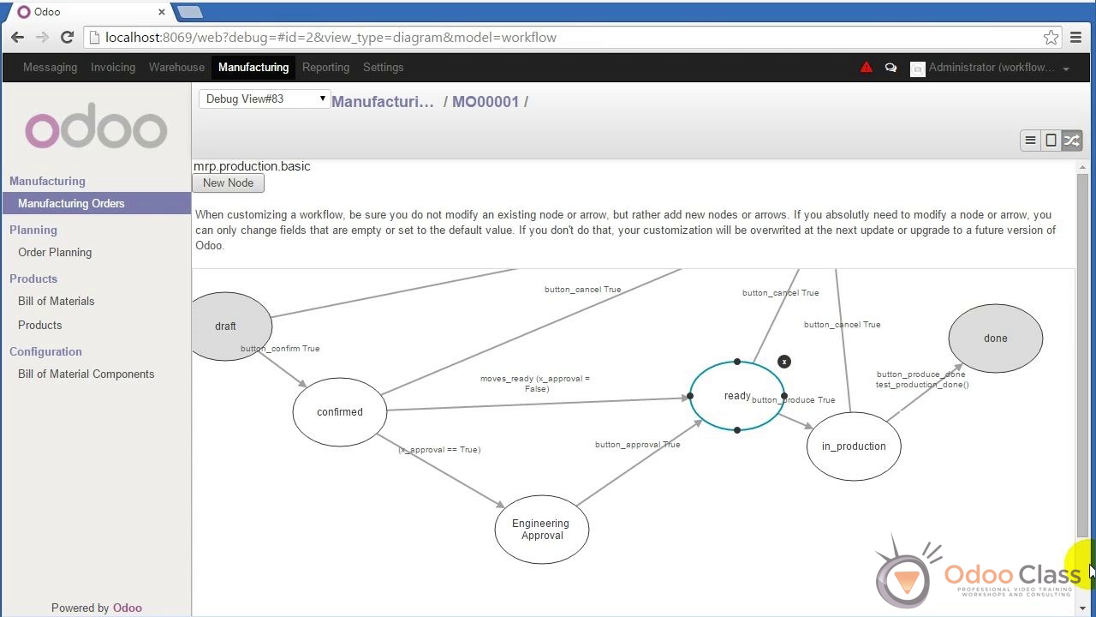
{"action": "left_click_drag", "start_coordinate": [1081, 490], "coordinate": [1076, 436]}
{"action": "left_click_drag", "start_coordinate": [885, 431], "coordinate": [856, 477]}
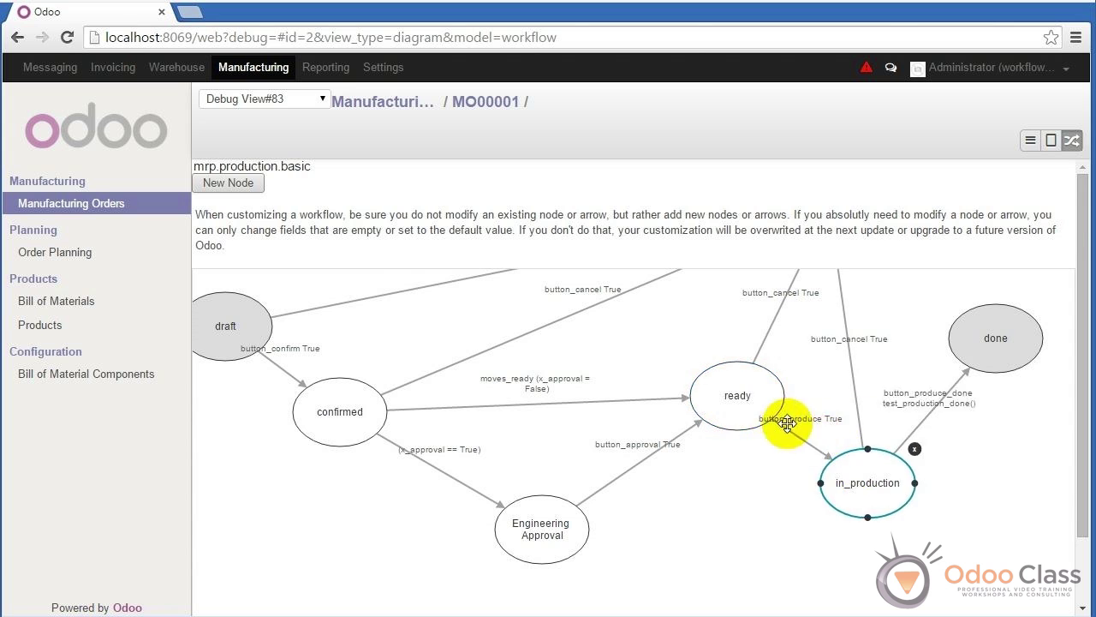
{"action": "left_click_drag", "start_coordinate": [691, 327], "coordinate": [642, 409]}
{"action": "left_click_drag", "start_coordinate": [782, 313], "coordinate": [504, 380]}
{"action": "left_click_drag", "start_coordinate": [671, 447], "coordinate": [725, 382]}
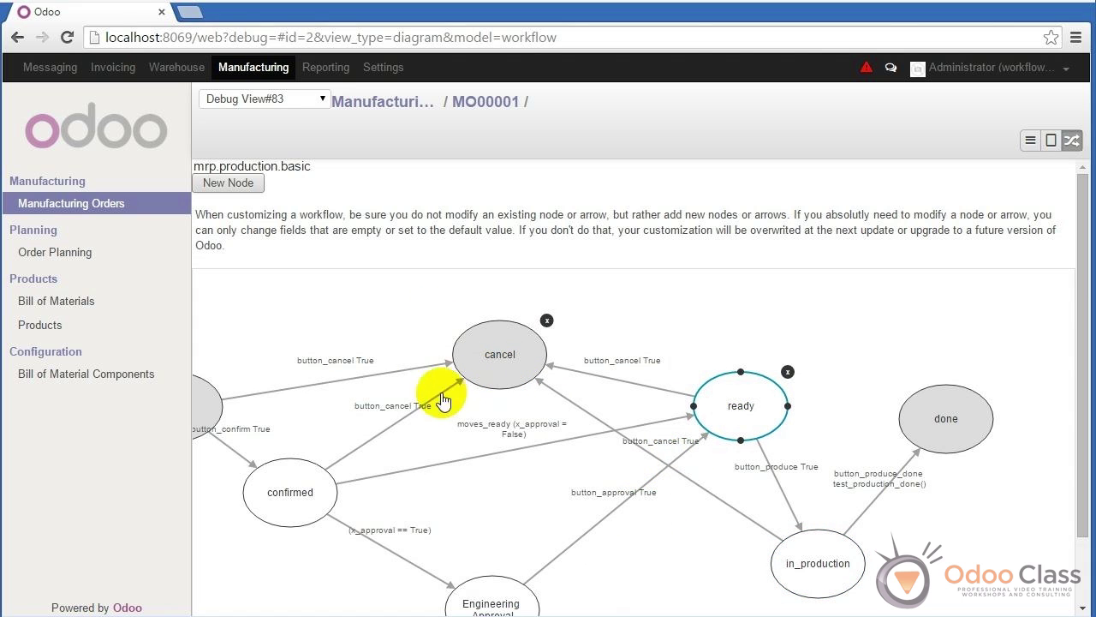
{"action": "left_click_drag", "start_coordinate": [580, 435], "coordinate": [612, 397]}
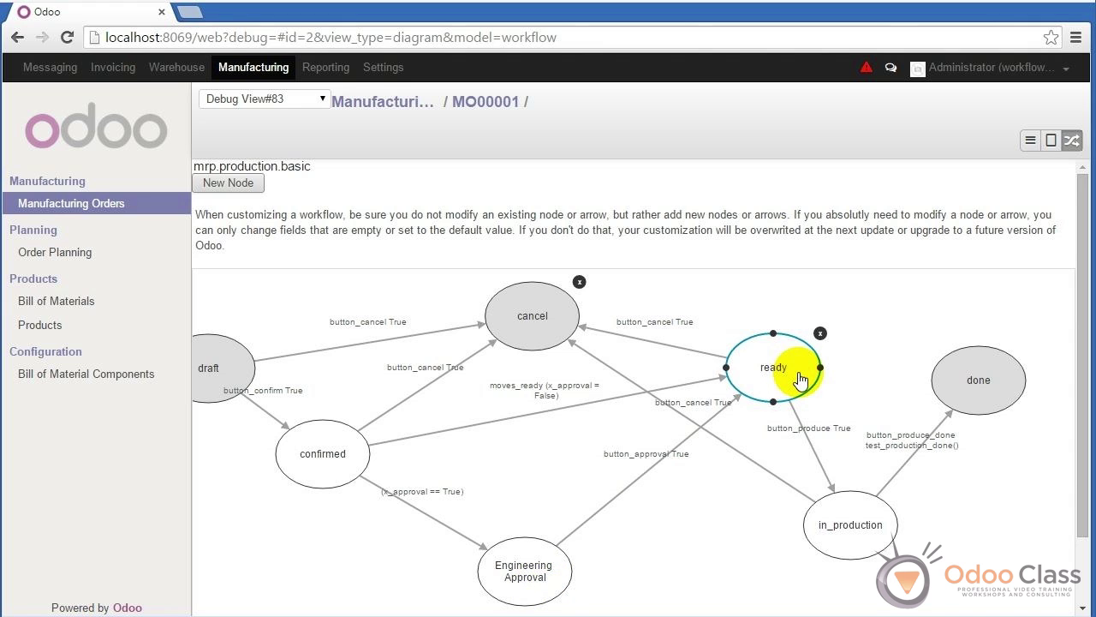
{"action": "left_click", "coordinate": [531, 543]}
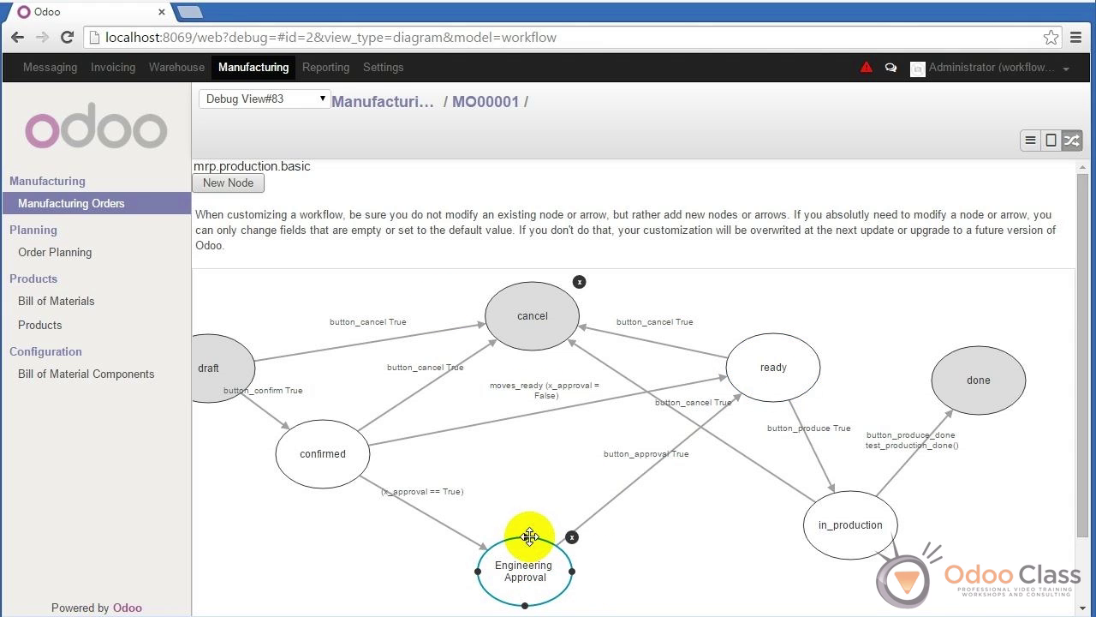
{"action": "left_click_drag", "start_coordinate": [526, 538], "coordinate": [531, 334]}
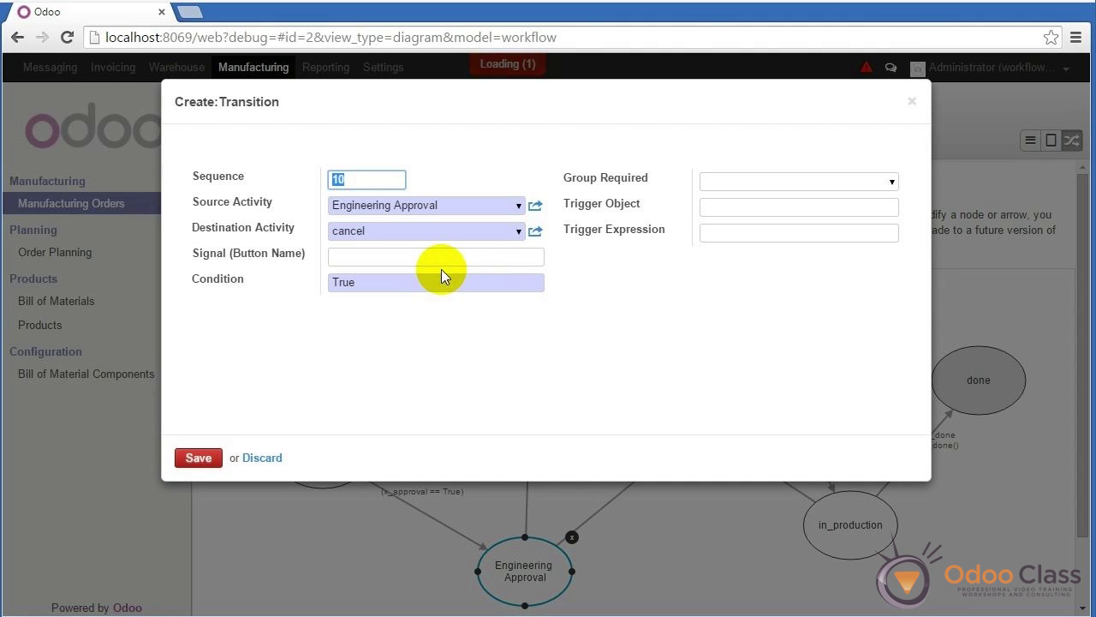
- Set the transition's signal to button_cancel and save the Engineering Approval → cancel link
{"action": "left_click", "coordinate": [394, 257]}
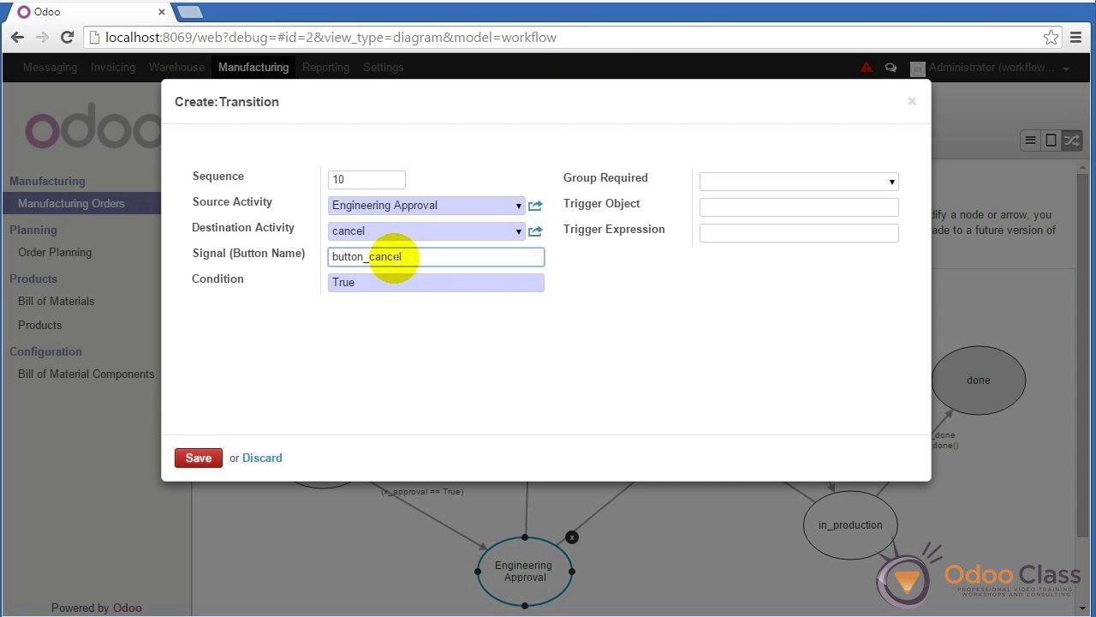
{"action": "double_click", "coordinate": [437, 256]}
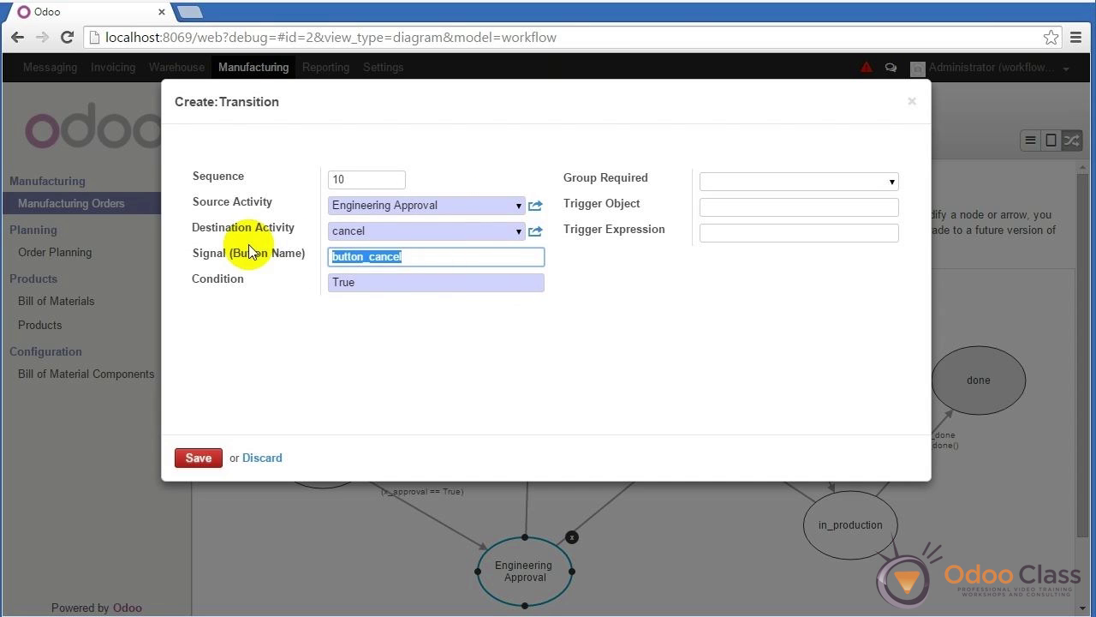
{"action": "left_click", "coordinate": [414, 259]}
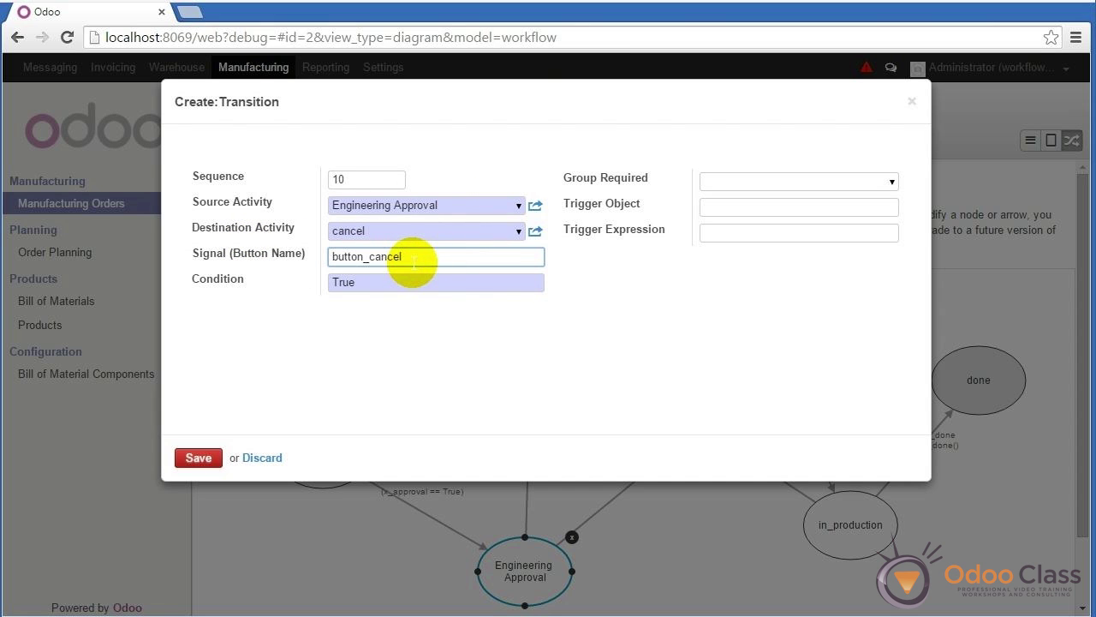
{"action": "double_click", "coordinate": [414, 257]}
{"action": "left_click", "coordinate": [198, 460]}
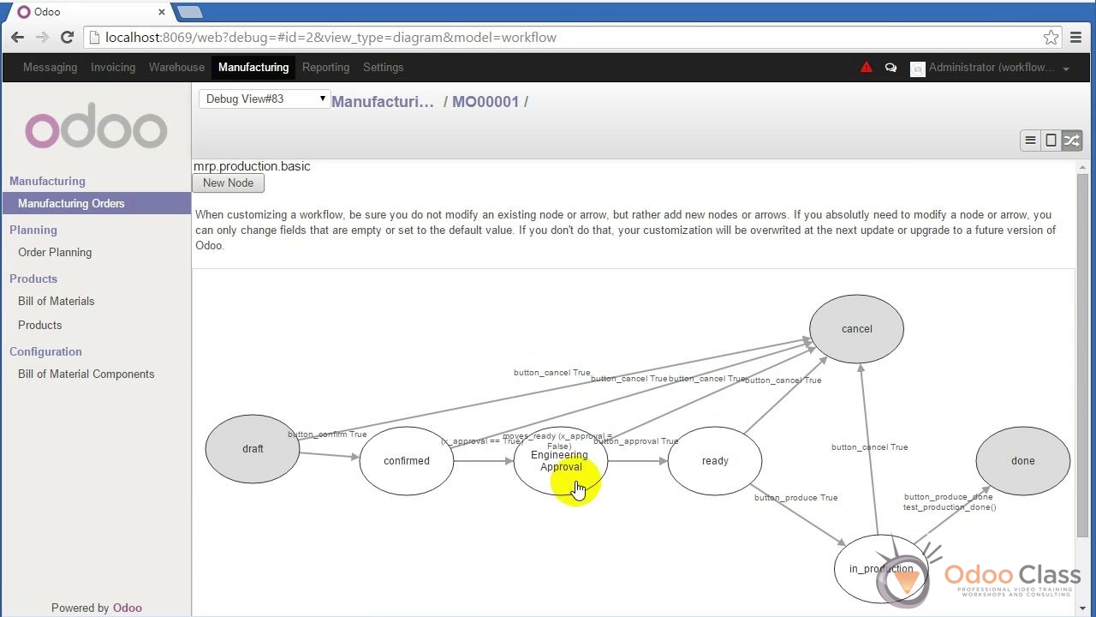
- Place Engineering Approval between confirmed and ready, nudging ready and confirmed into line
{"action": "left_click_drag", "start_coordinate": [562, 479], "coordinate": [467, 569]}
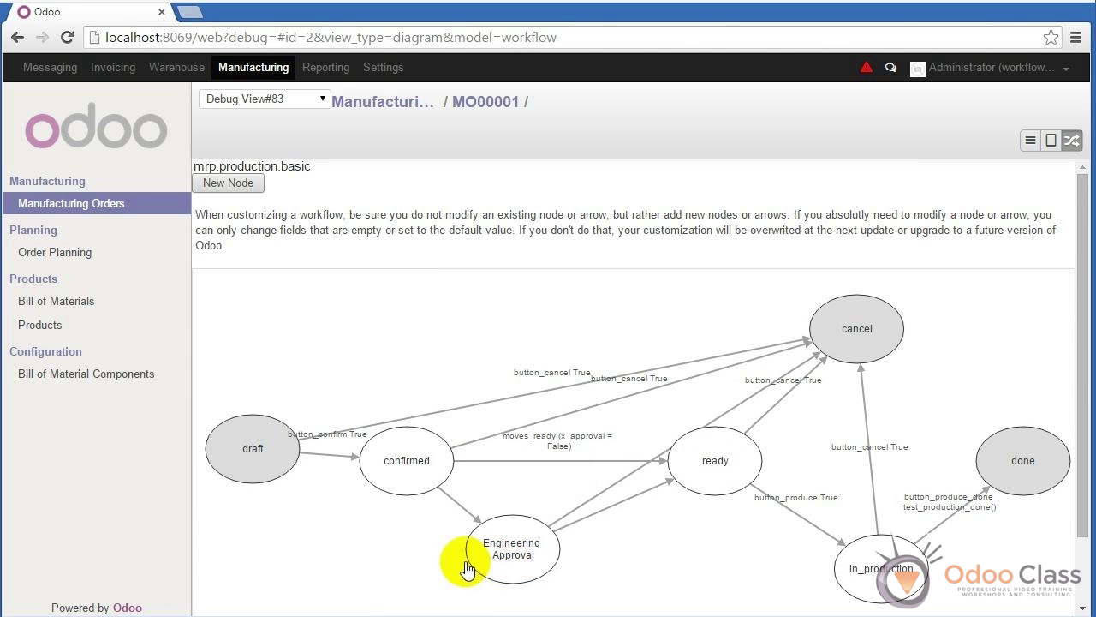
{"action": "left_click", "coordinate": [467, 569]}
{"action": "left_click_drag", "start_coordinate": [746, 555], "coordinate": [740, 574]}
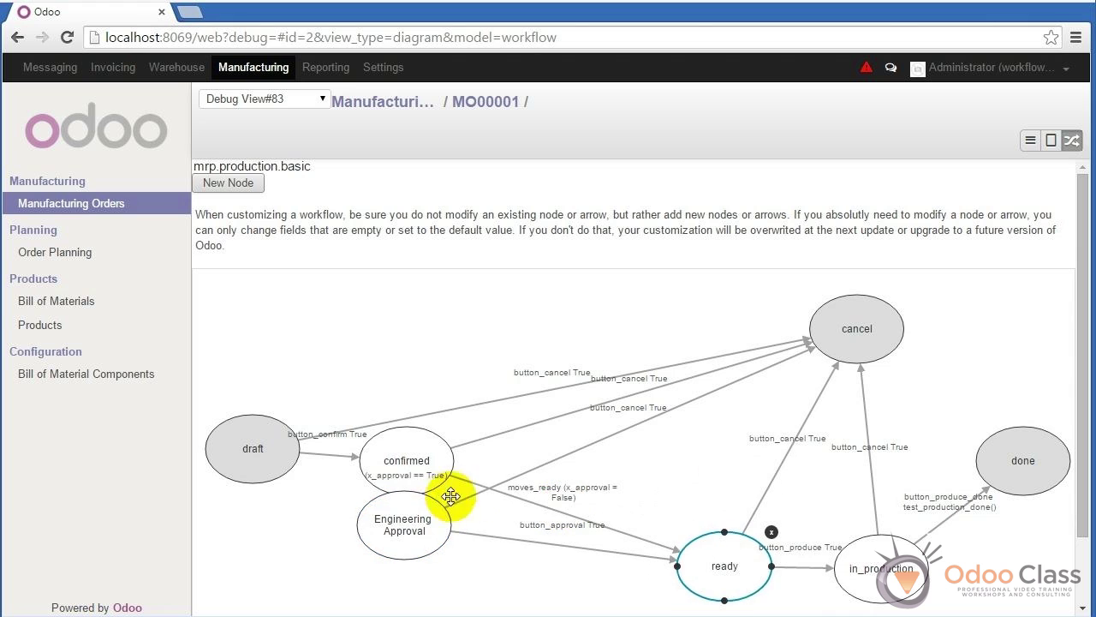
{"action": "left_click_drag", "start_coordinate": [430, 521], "coordinate": [659, 451]}
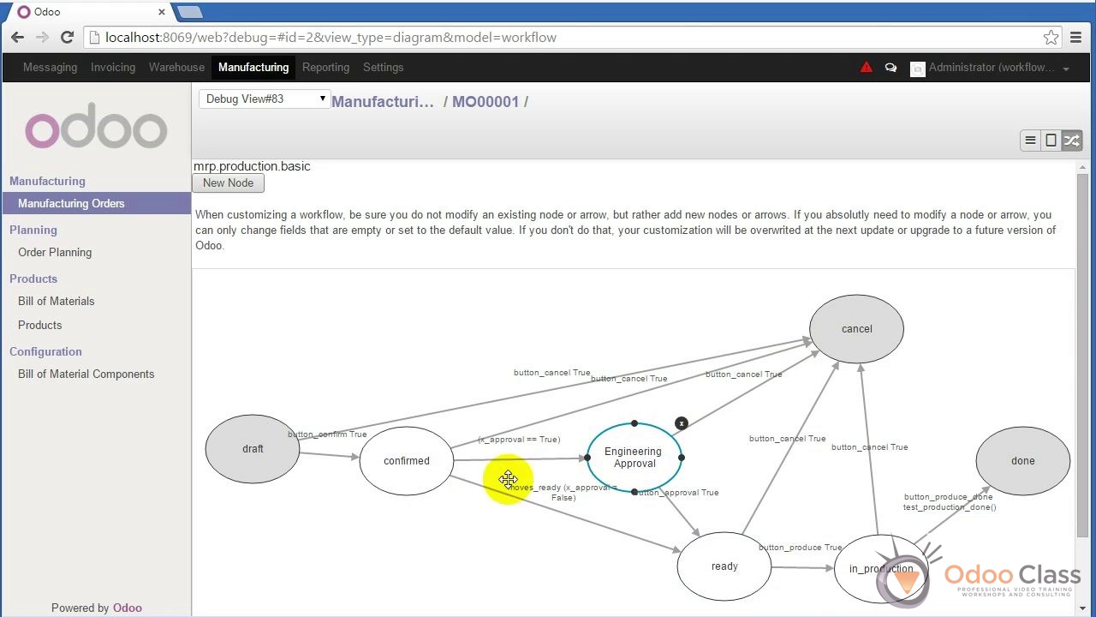
{"action": "mouse_move", "coordinate": [410, 452]}
{"action": "left_mouse_down"}
{"action": "mouse_move", "coordinate": [407, 479]}
{"action": "mouse_move", "coordinate": [409, 448]}
{"action": "left_mouse_up"}
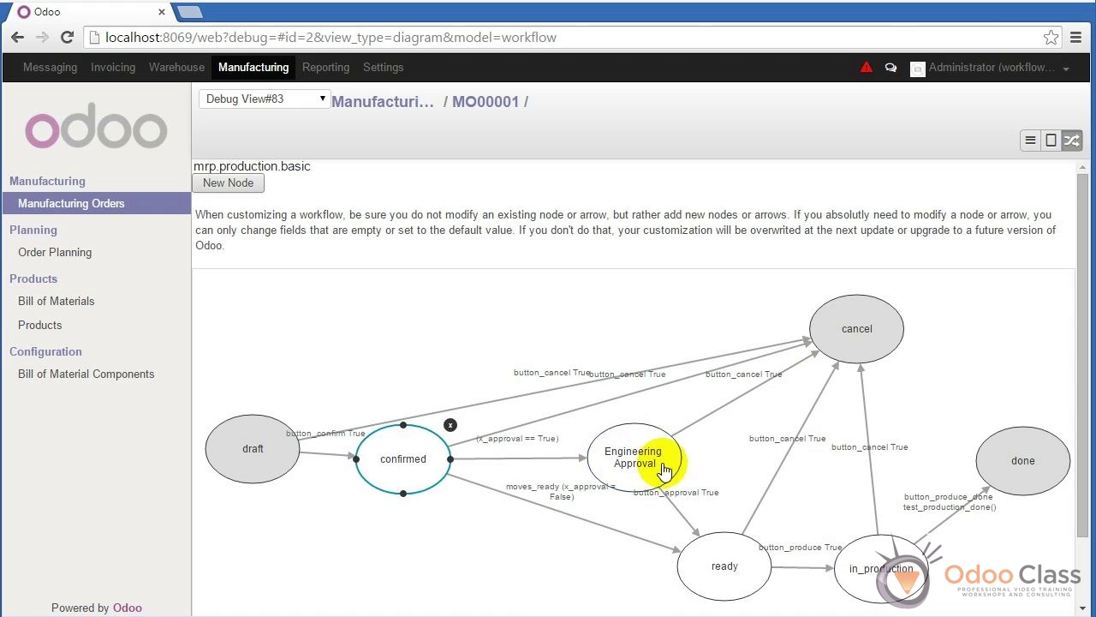
{"action": "left_click", "coordinate": [625, 449]}
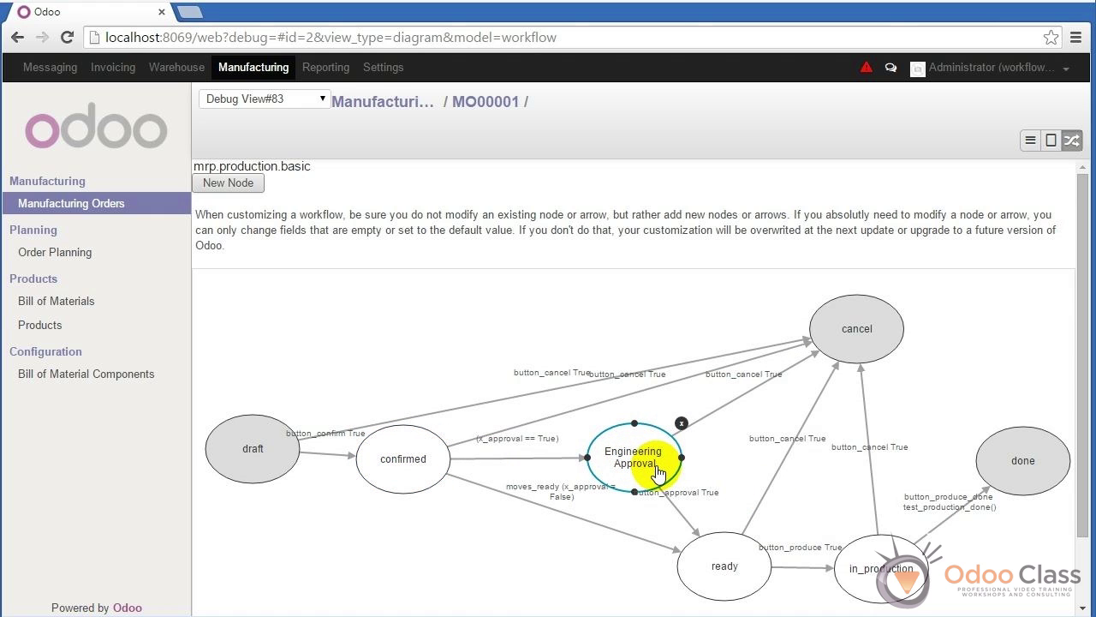